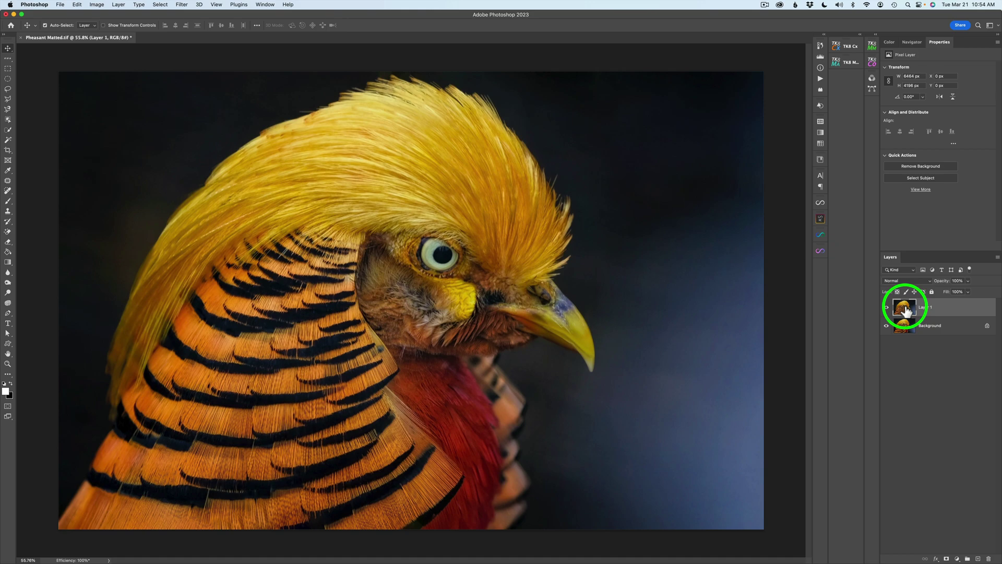
# Step: Send Layer 1 from Photoshop to Topaz Studio 2 via Filter > Topaz Studio 2
pyautogui.click(183, 6)
pyautogui.moveTo(229, 233)
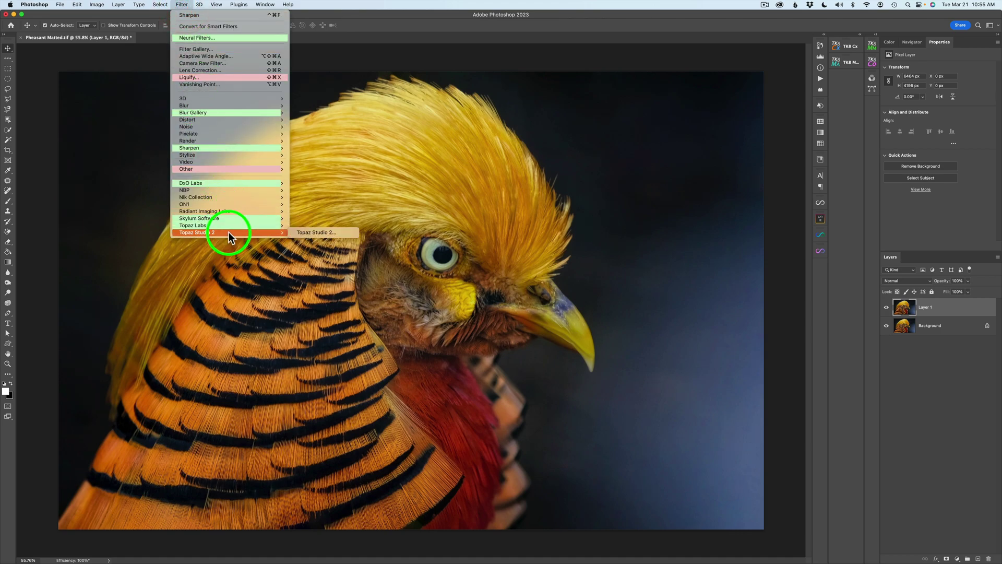
pyautogui.click(318, 231)
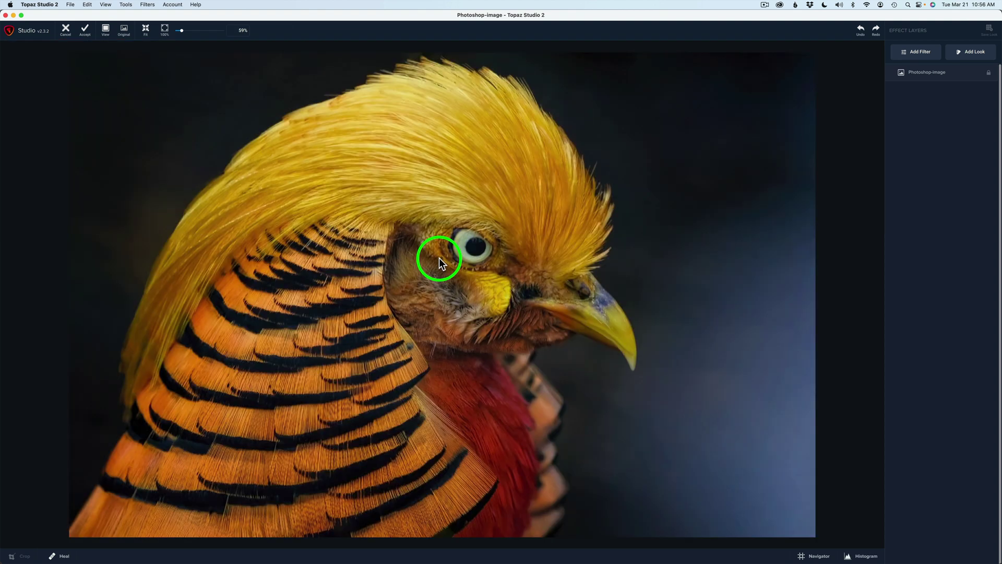
# Step: Add an AI ReMix filter layer from the Stylistic section of the filter list
pyautogui.click(923, 56)
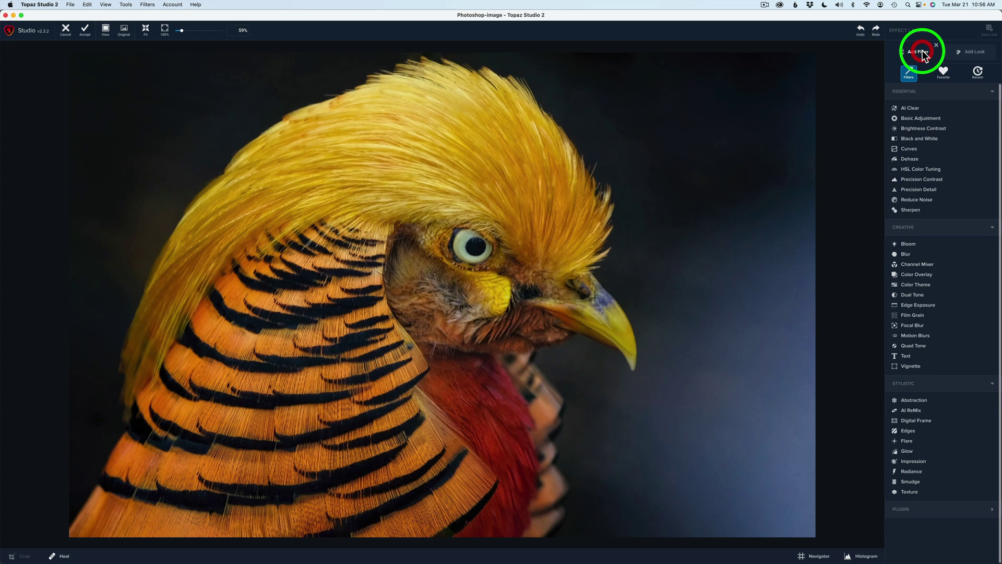
pyautogui.click(923, 414)
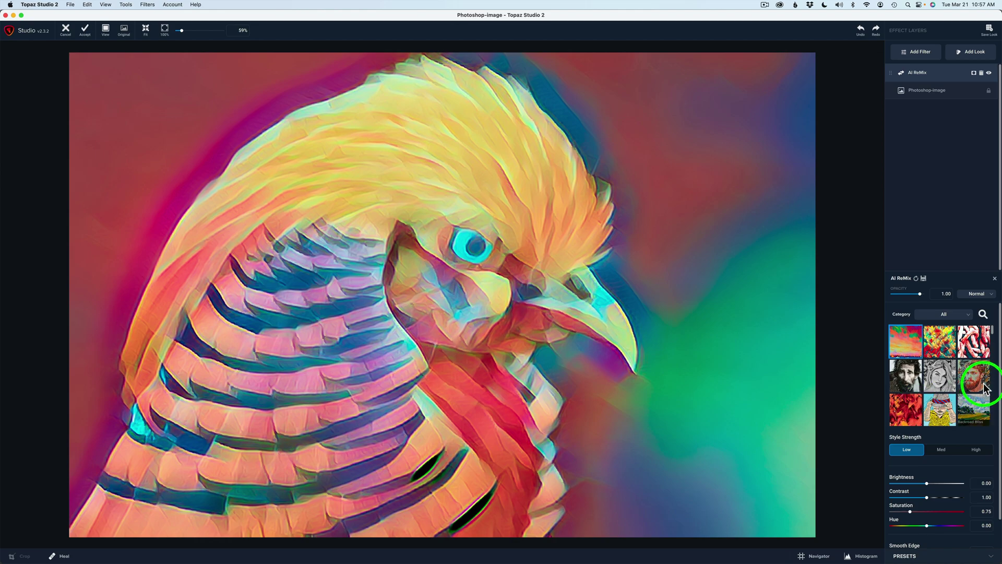
# Step: Preview several AI ReMix styles and settle on the orange-red Autumn Tones style
pyautogui.click(941, 345)
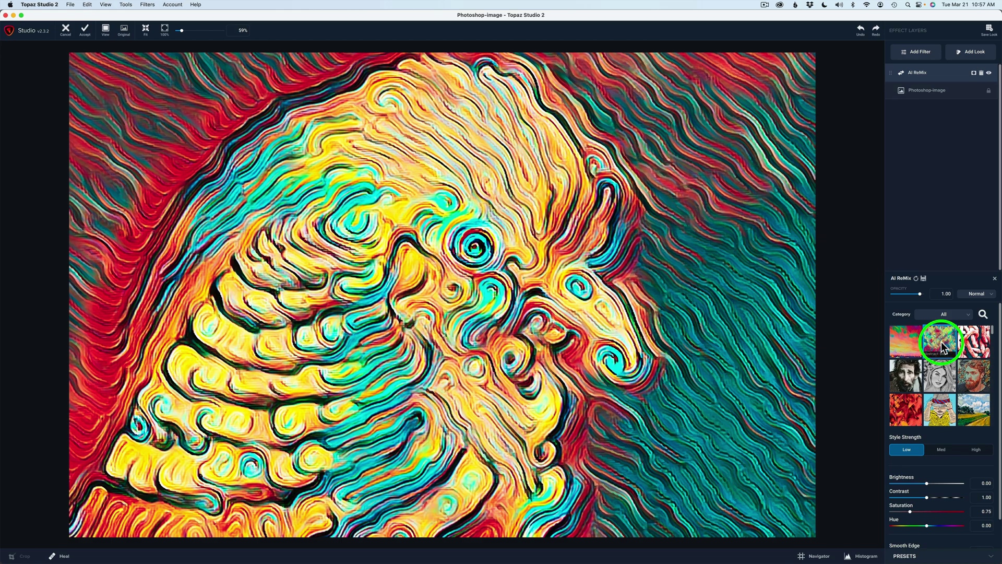
pyautogui.click(979, 344)
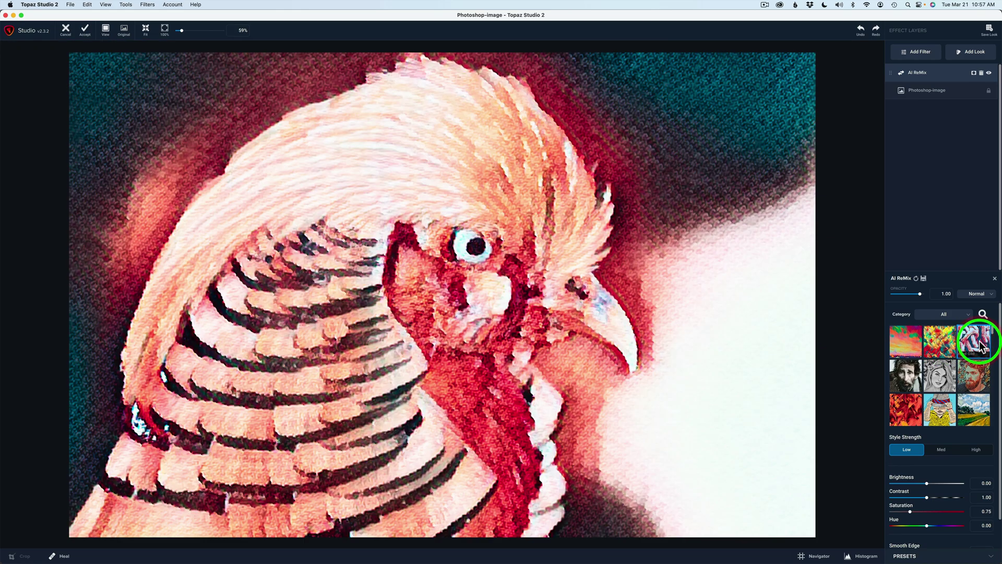
pyautogui.click(972, 382)
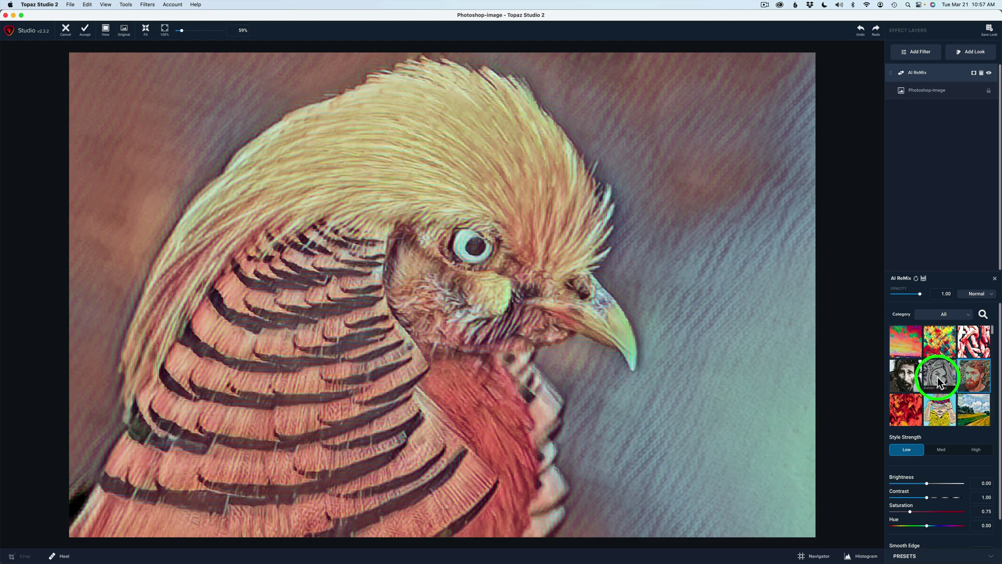
pyautogui.click(902, 375)
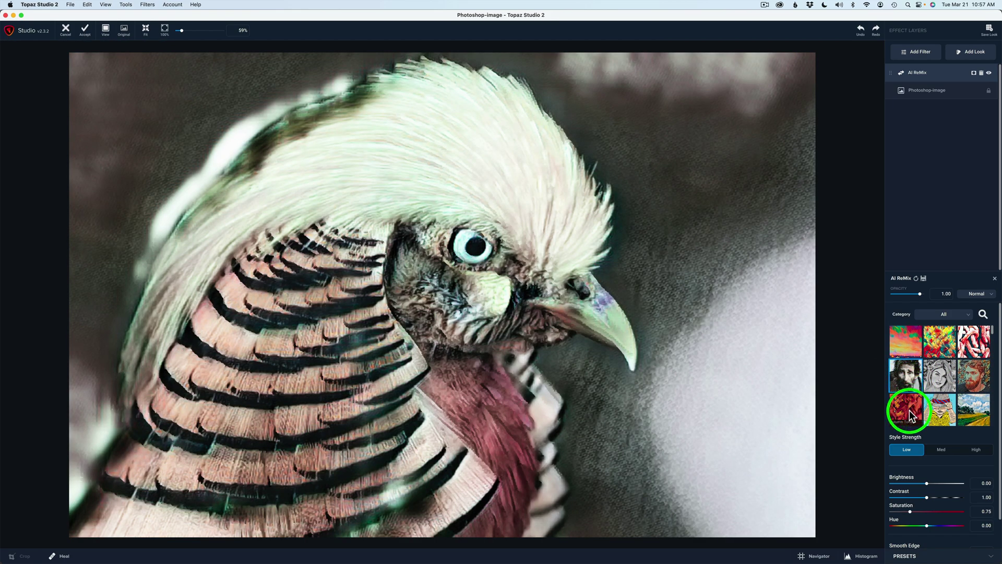
pyautogui.click(909, 410)
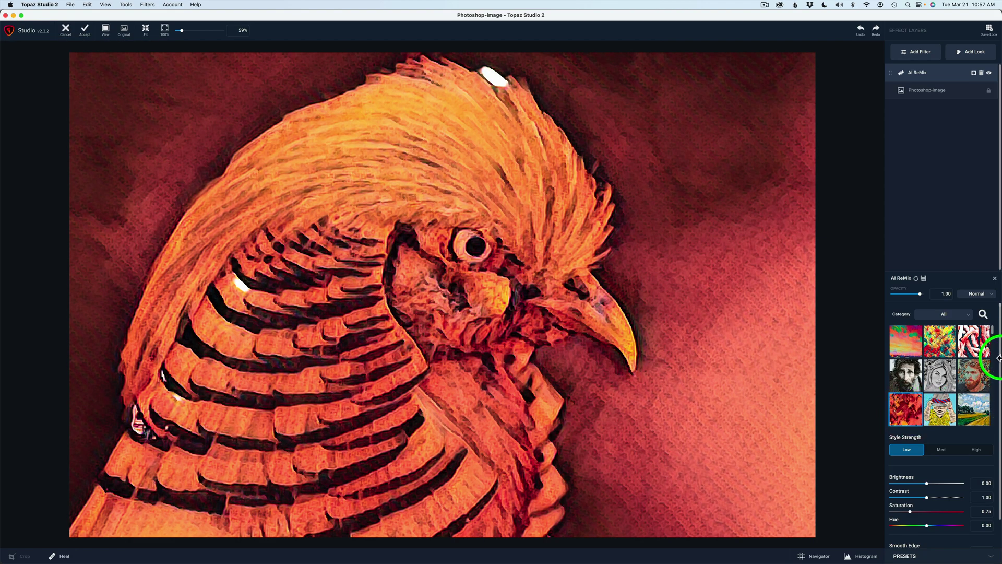
pyautogui.moveTo(920, 294); pyautogui.dragTo(968, 305)
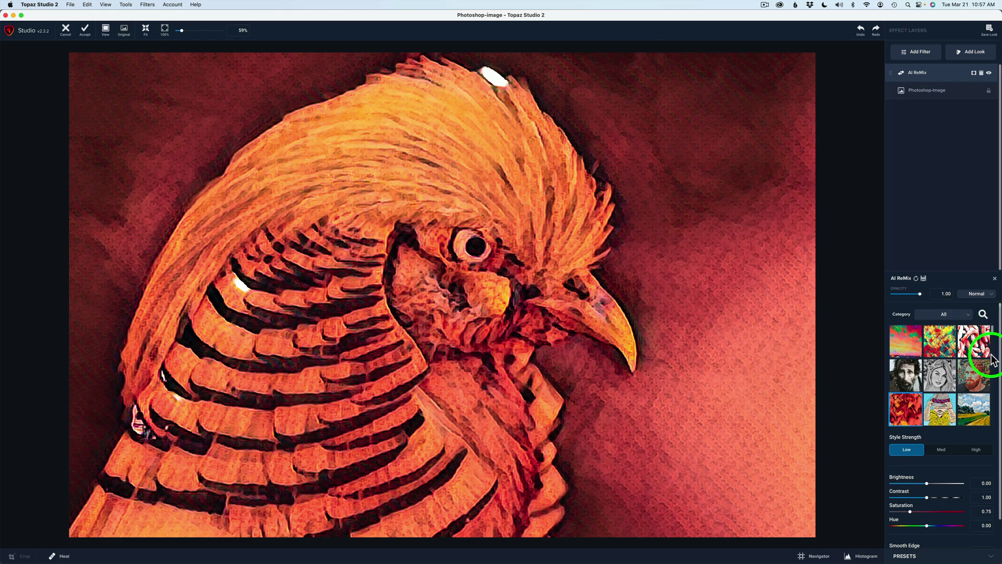
pyautogui.scroll(-3, 977, 353)
pyautogui.scroll(-8, 982, 359)
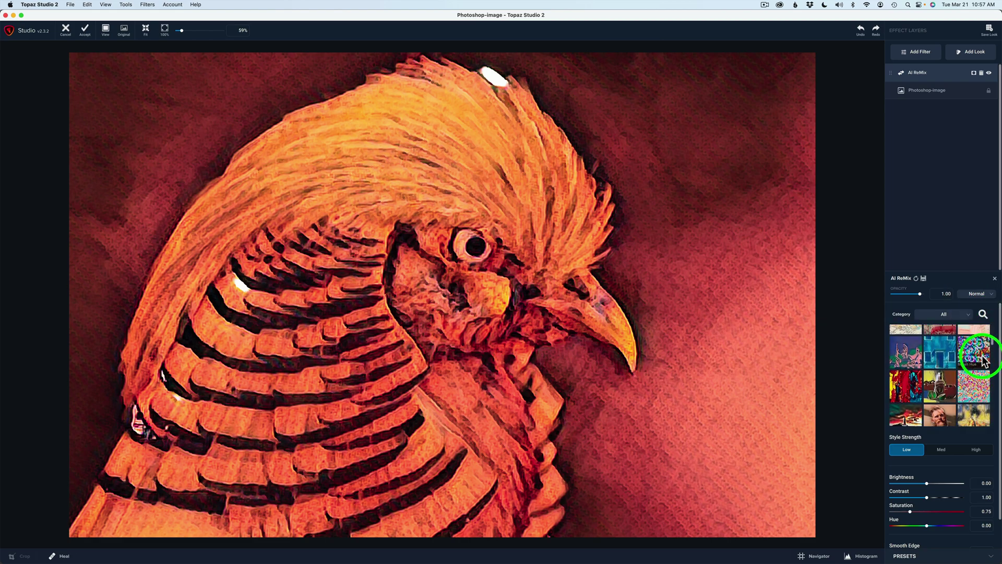
pyautogui.scroll(10, 980, 358)
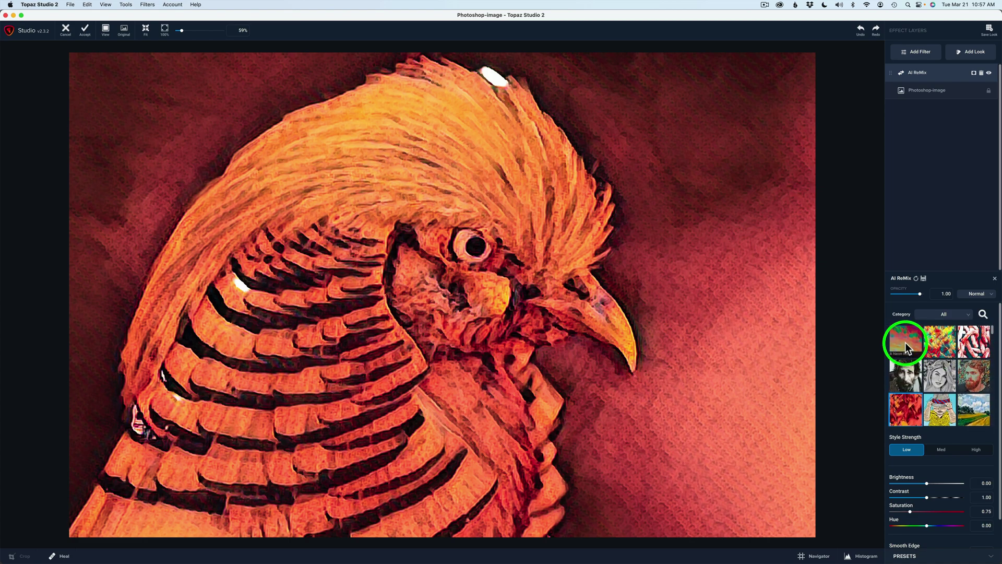
# Step: Apply the Neon Rise style in Overlay blend mode, toggling the layer to compare
pyautogui.click(904, 338)
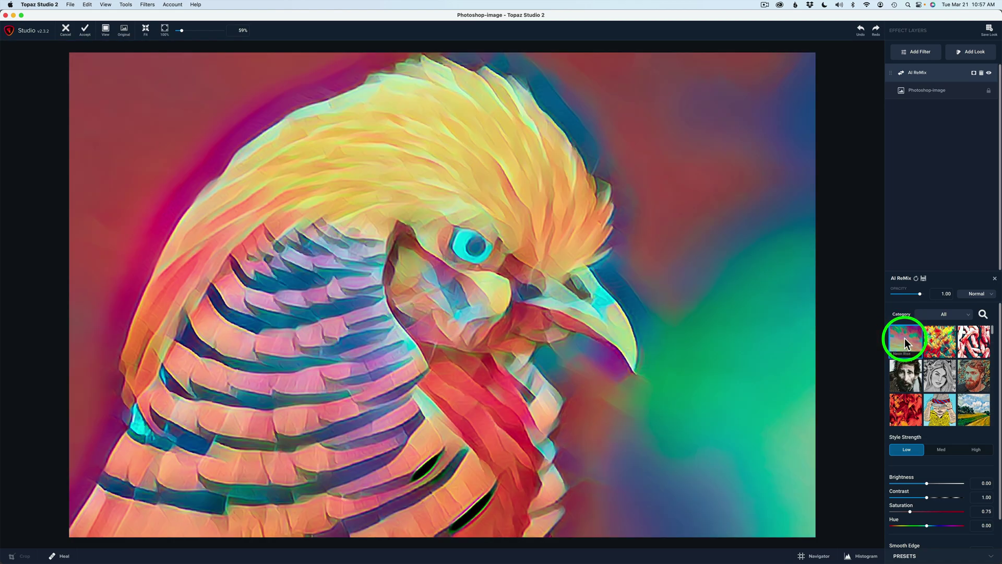
pyautogui.click(989, 294)
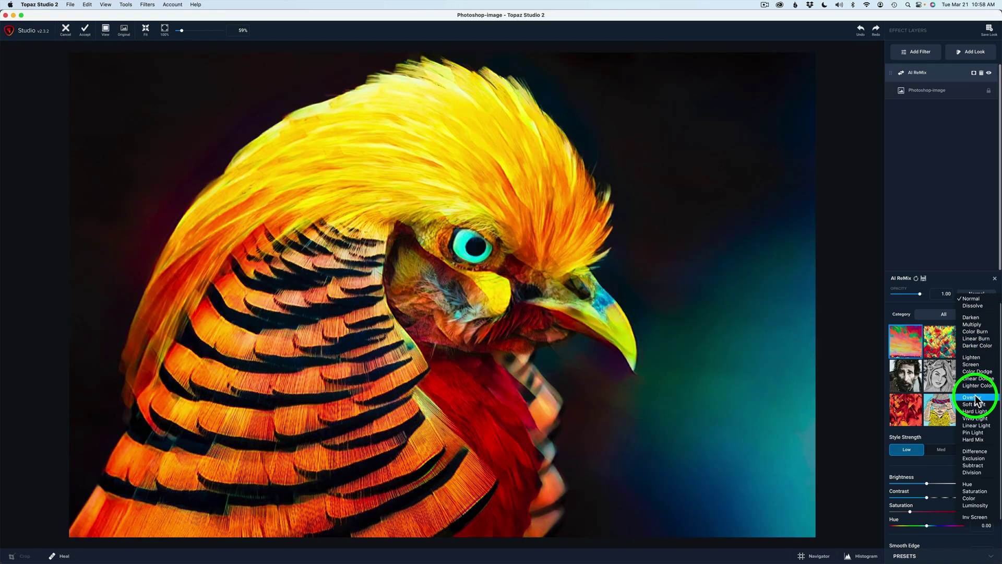
pyautogui.click(973, 398)
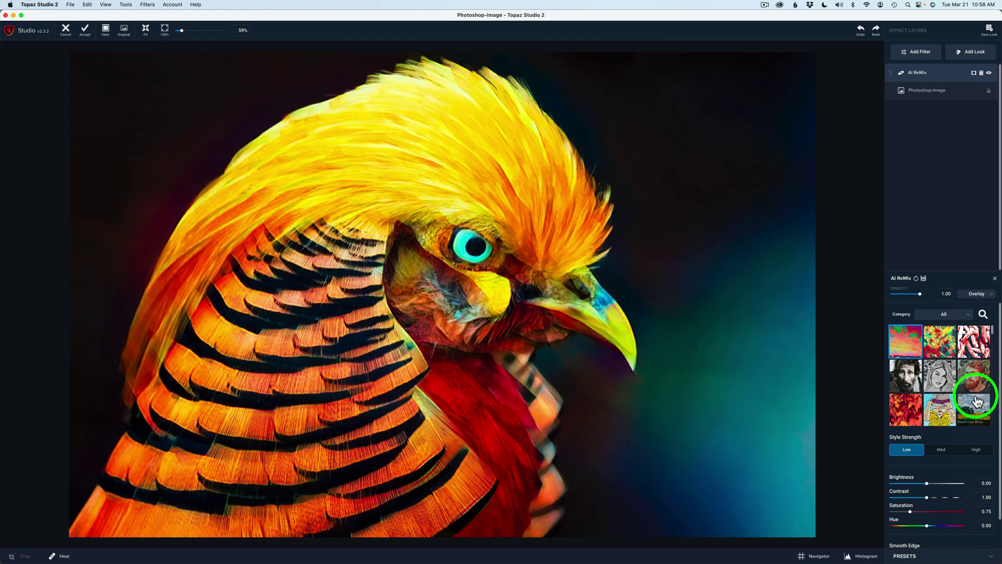
pyautogui.click(988, 73)
pyautogui.click(989, 74)
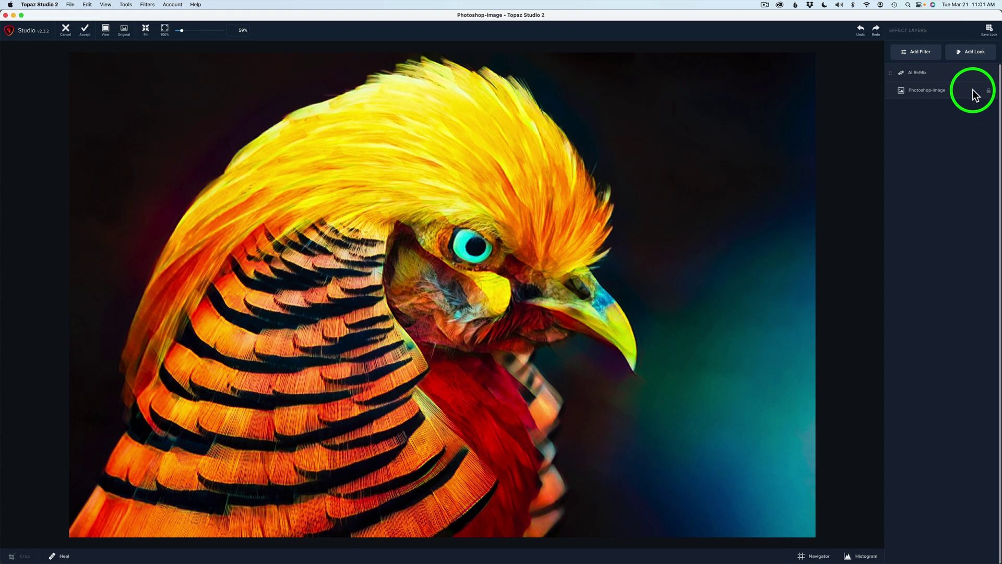
# Step: Select the AI ReMix layer and scroll its settings down to Style Strength
pyautogui.moveTo(977, 76)
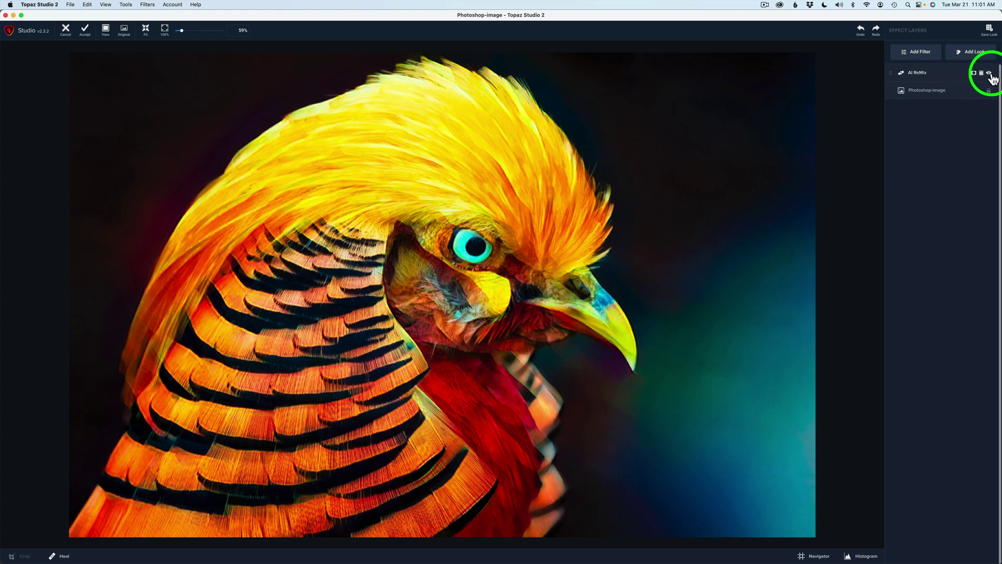
pyautogui.click(939, 73)
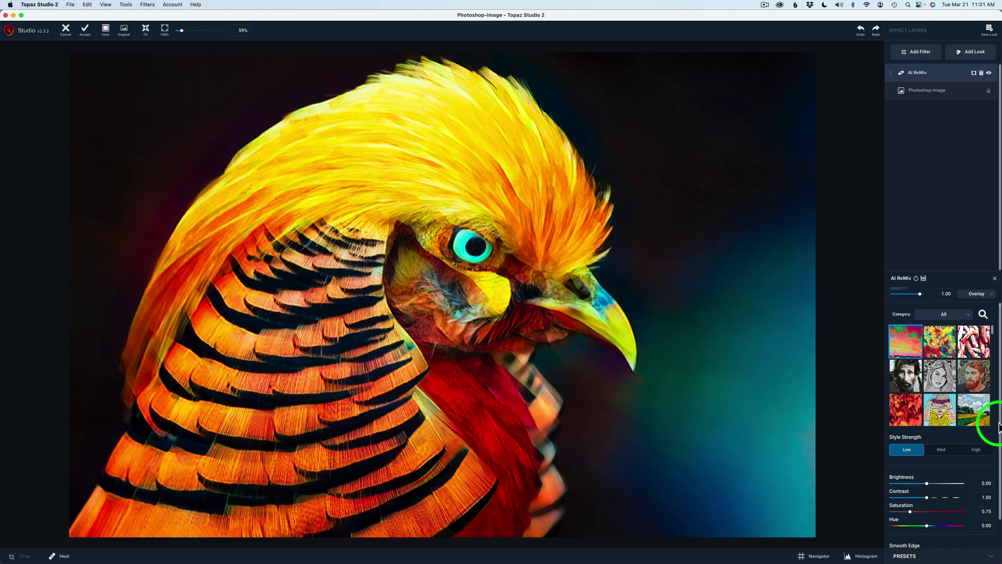
pyautogui.scroll(-2, 1000, 453)
pyautogui.scroll(-1, 1000, 454)
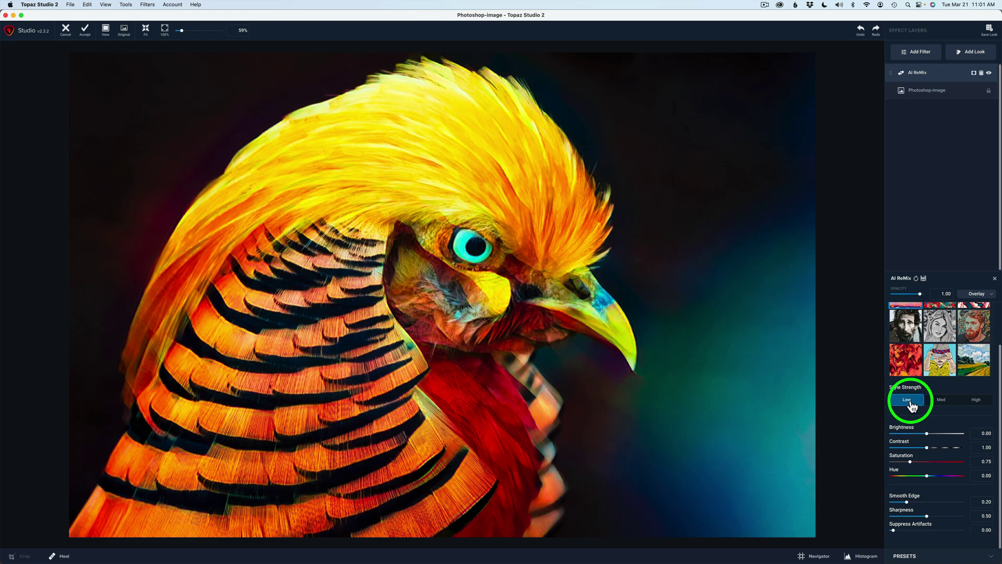
# Step: Compare Med and High style strength, leaving the AI ReMix layer at Med
pyautogui.click(942, 400)
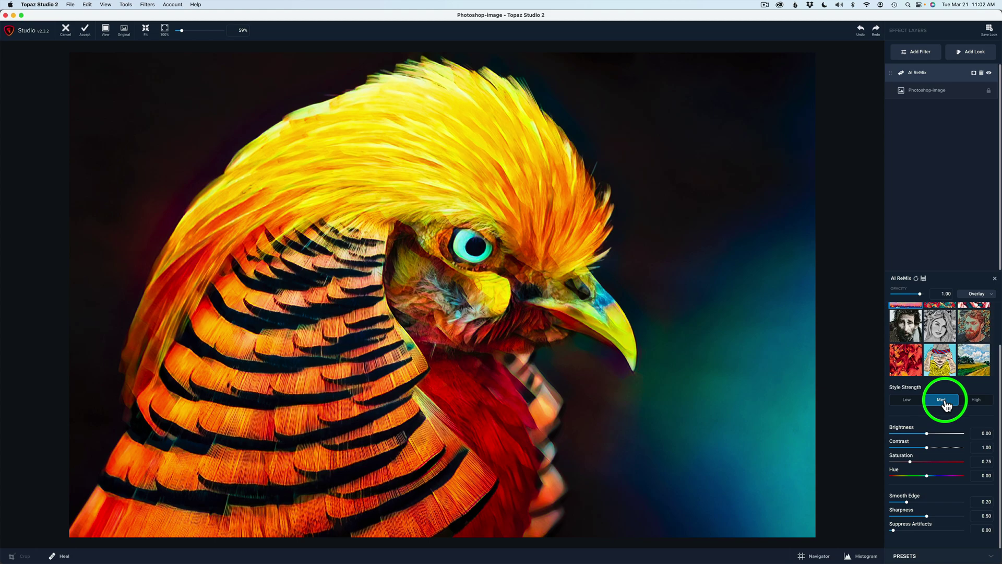
pyautogui.click(977, 401)
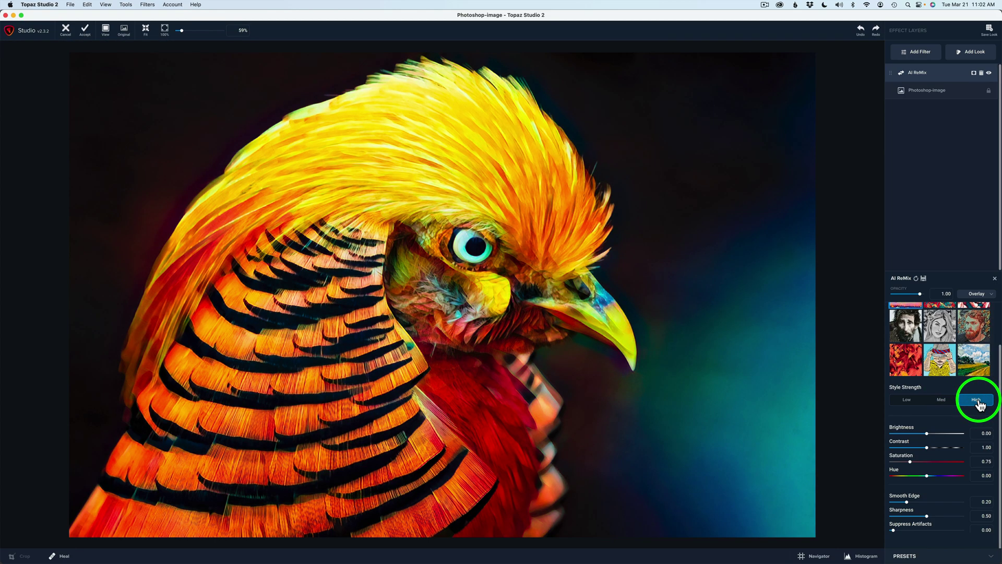
pyautogui.click(943, 400)
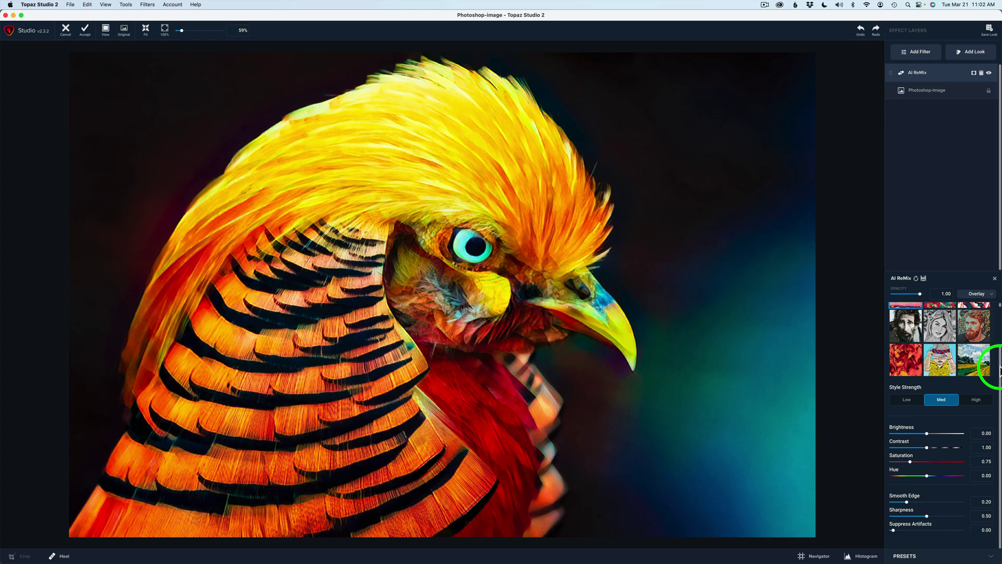
pyautogui.scroll(2, 997, 351)
pyautogui.scroll(2, 997, 334)
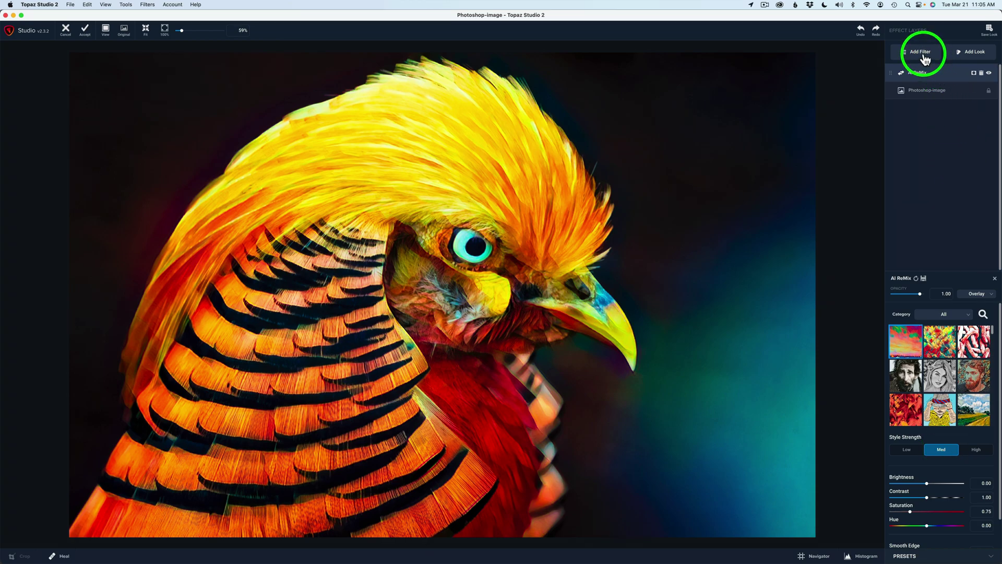
# Step: Add another AI ReMix filter layer above the first one
pyautogui.click(921, 51)
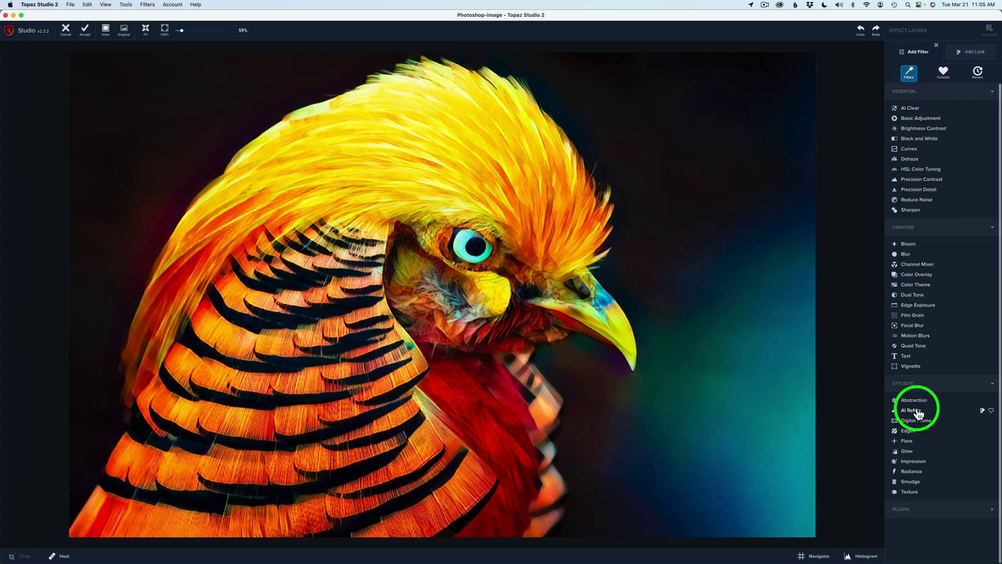
pyautogui.click(918, 412)
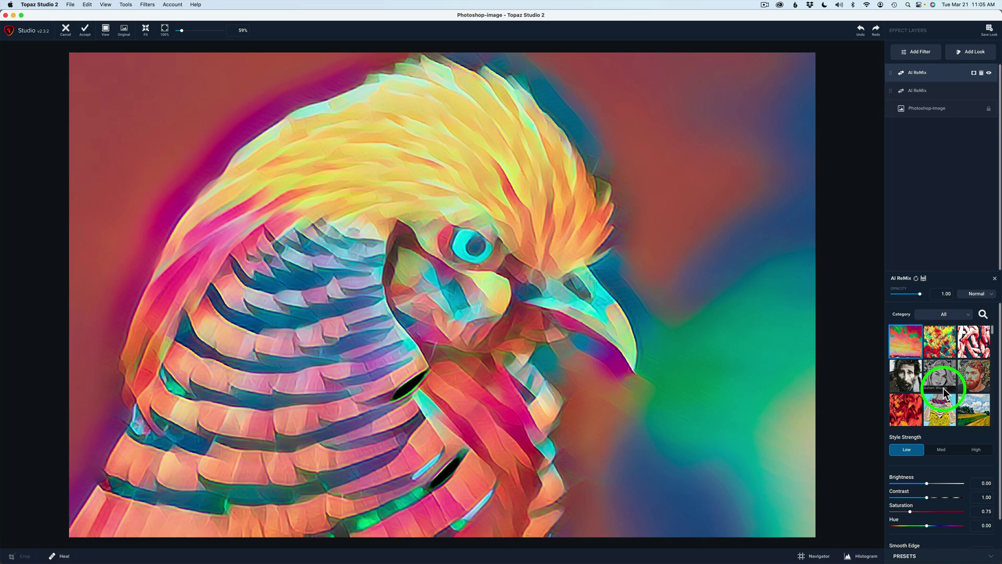
# Step: Apply the Baby Blues style to the new layer and show its blend mode list
pyautogui.click(943, 414)
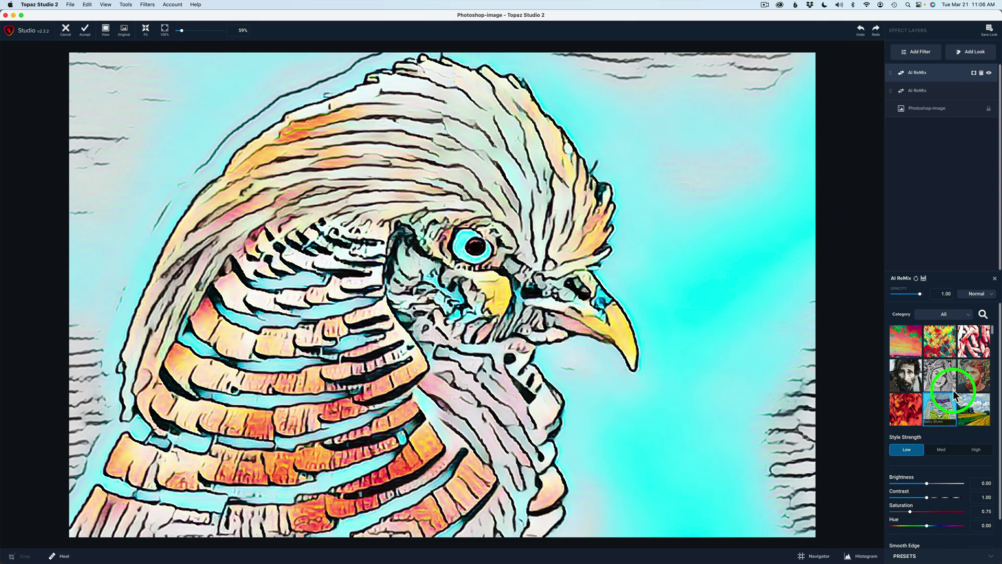
pyautogui.click(994, 297)
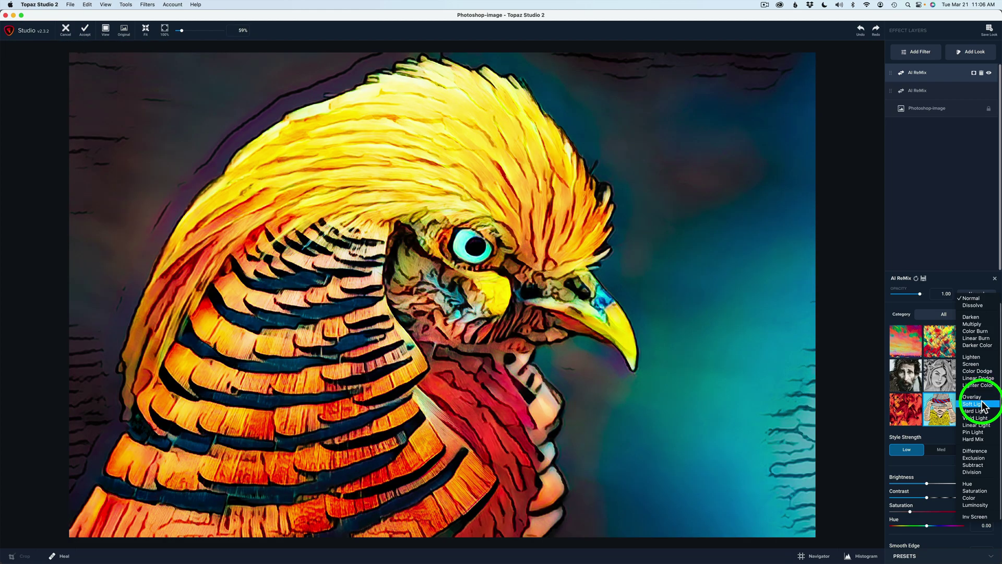
# Step: Set the Baby Blues layer's blend mode to Soft Light
pyautogui.click(974, 404)
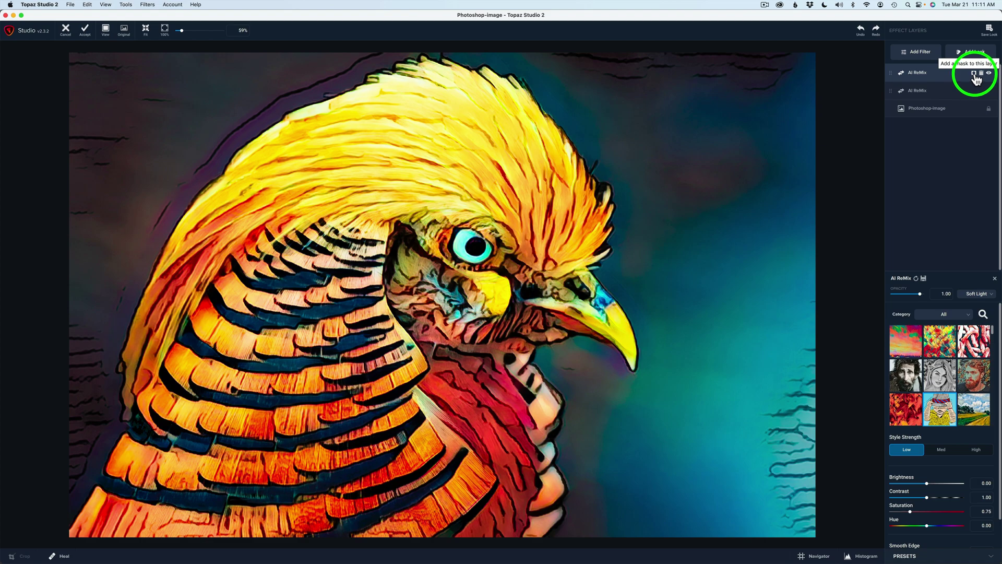
# Step: Add a white mask to the top AI ReMix layer and show its Clear/Invert/Delete options
pyautogui.click(974, 75)
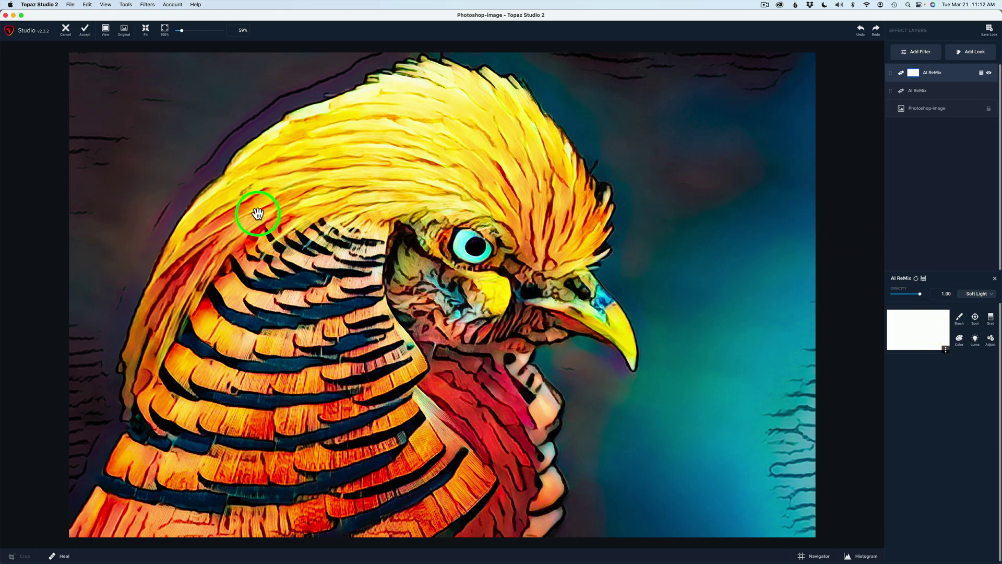
pyautogui.click(946, 350)
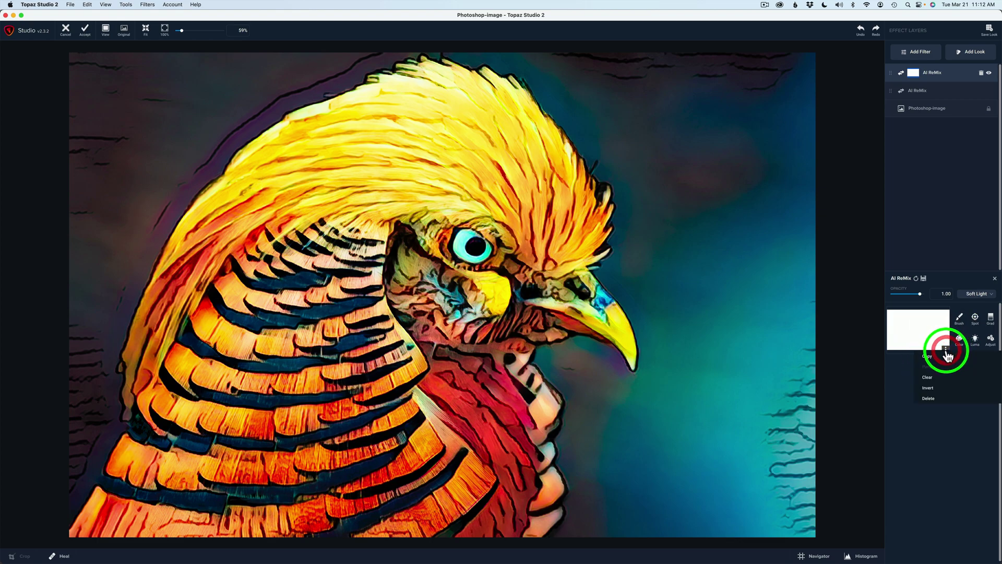
# Step: Invert the top AI ReMix mask to black; set the brush to transparency 1.00, radius 0.34, softness 0.64
pyautogui.click(940, 387)
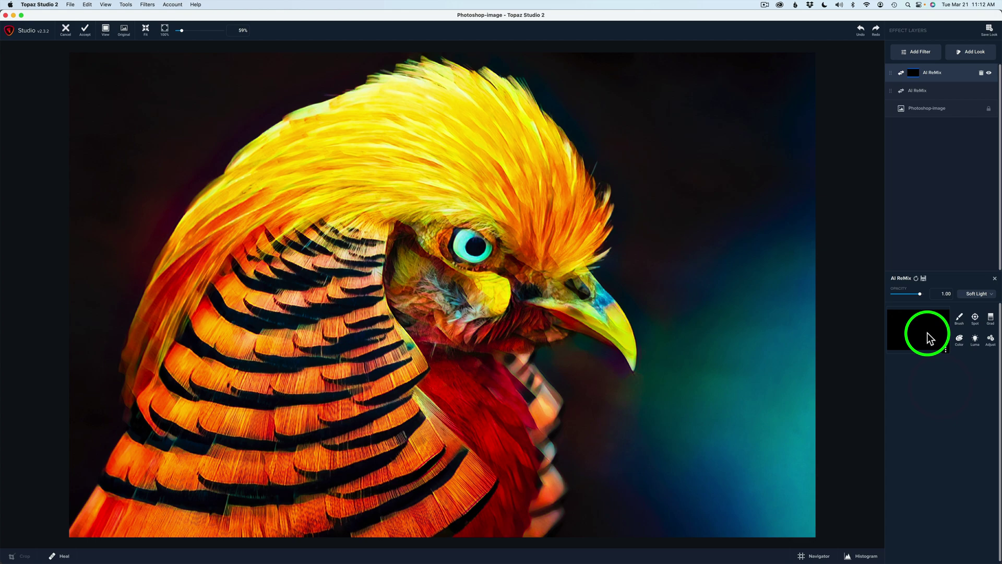
pyautogui.click(960, 319)
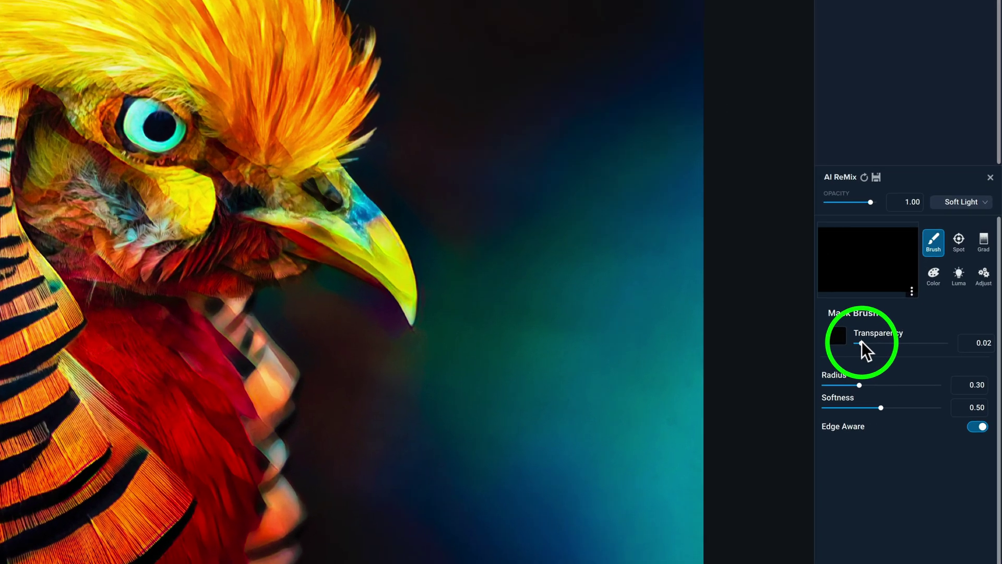
pyautogui.moveTo(913, 381); pyautogui.dragTo(925, 381)
pyautogui.moveTo(787, 264); pyautogui.dragTo(798, 264)
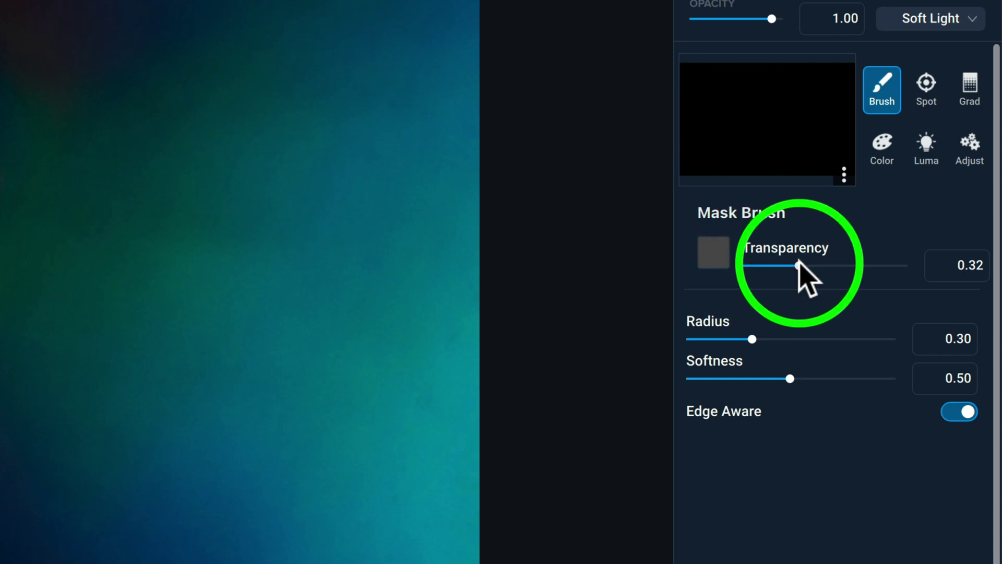
pyautogui.moveTo(798, 264); pyautogui.dragTo(893, 265)
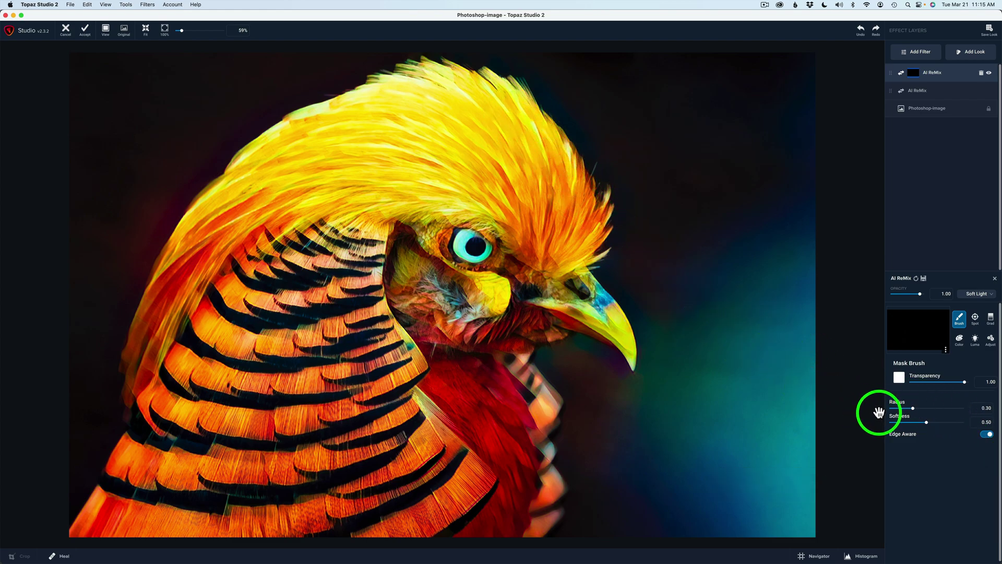
pyautogui.moveTo(912, 409)
pyautogui.mouseDown()
pyautogui.moveTo(970, 420)
pyautogui.moveTo(935, 418)
pyautogui.mouseUp()
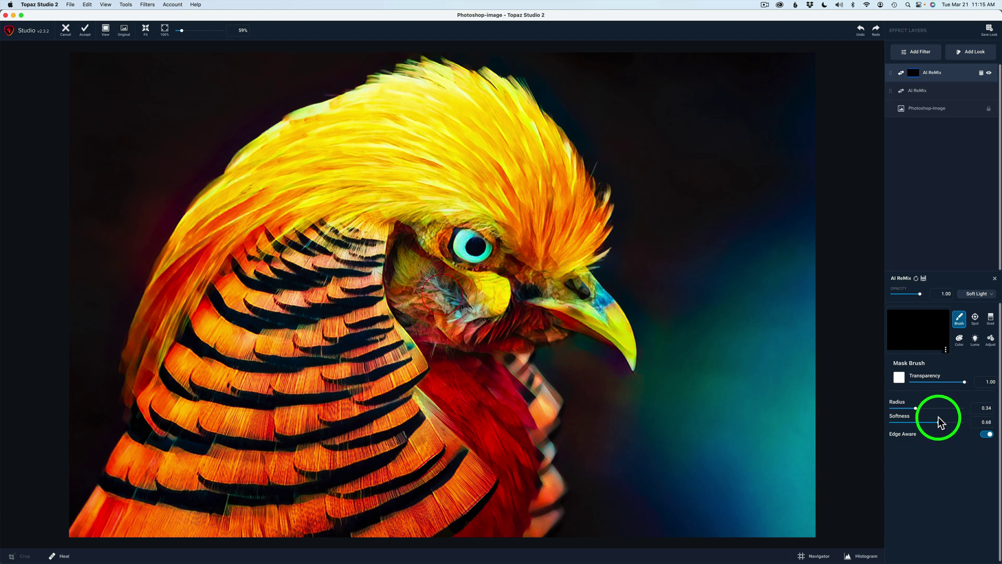
pyautogui.moveTo(537, 164)
pyautogui.mouseDown()
pyautogui.moveTo(566, 219)
pyautogui.moveTo(557, 239)
pyautogui.mouseUp()
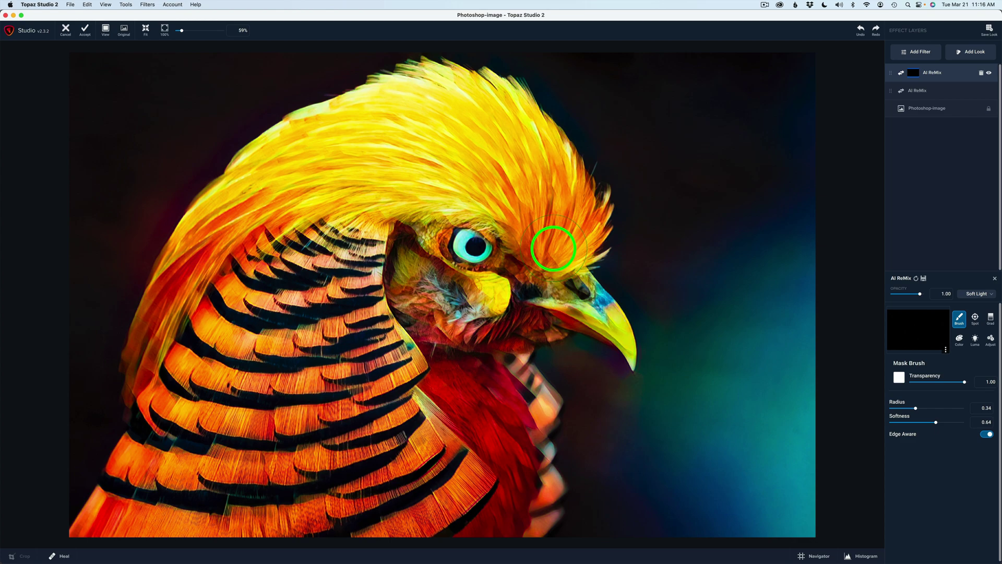
# Step: Paint white mask strokes along the pheasant's crest and down the cheek beside the eye
pyautogui.moveTo(554, 248)
pyautogui.mouseDown()
pyautogui.moveTo(568, 215)
pyautogui.moveTo(552, 174)
pyautogui.moveTo(501, 120)
pyautogui.moveTo(452, 110)
pyautogui.moveTo(380, 122)
pyautogui.moveTo(295, 172)
pyautogui.moveTo(222, 251)
pyautogui.moveTo(159, 345)
pyautogui.moveTo(199, 255)
pyautogui.moveTo(298, 156)
pyautogui.moveTo(431, 138)
pyautogui.moveTo(481, 165)
pyautogui.moveTo(527, 220)
pyautogui.moveTo(451, 192)
pyautogui.moveTo(344, 193)
pyautogui.moveTo(281, 214)
pyautogui.moveTo(337, 190)
pyautogui.moveTo(443, 186)
pyautogui.moveTo(517, 224)
pyautogui.mouseUp()
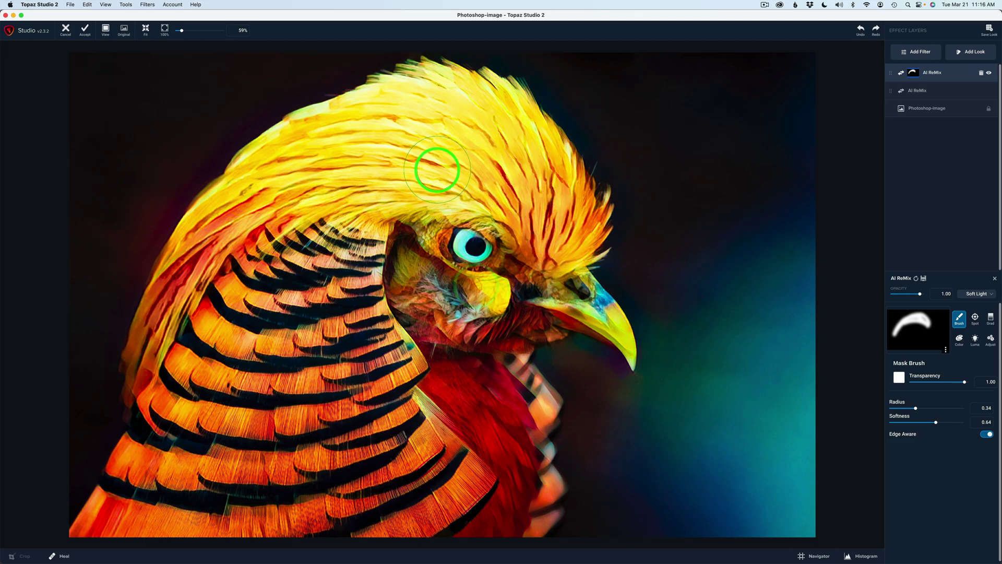
pyautogui.moveTo(412, 277)
pyautogui.mouseDown()
pyautogui.moveTo(409, 246)
pyautogui.moveTo(418, 287)
pyautogui.moveTo(522, 320)
pyautogui.moveTo(469, 305)
pyautogui.moveTo(416, 264)
pyautogui.moveTo(416, 237)
pyautogui.moveTo(441, 369)
pyautogui.moveTo(480, 382)
pyautogui.moveTo(483, 407)
pyautogui.moveTo(524, 449)
pyautogui.moveTo(509, 515)
pyautogui.moveTo(485, 530)
pyautogui.moveTo(512, 459)
pyautogui.moveTo(443, 381)
pyautogui.moveTo(461, 362)
pyautogui.moveTo(560, 395)
pyautogui.moveTo(532, 358)
pyautogui.moveTo(519, 402)
pyautogui.moveTo(501, 374)
pyautogui.moveTo(500, 446)
pyautogui.mouseUp()
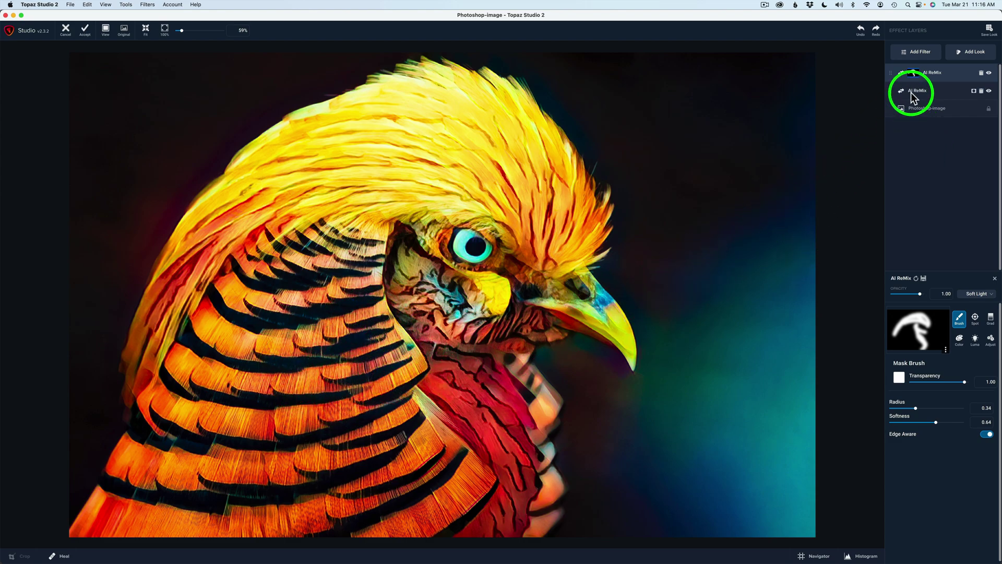
# Step: Set the top AI ReMix layer's Style Strength to Med after briefly trying High
pyautogui.click(951, 73)
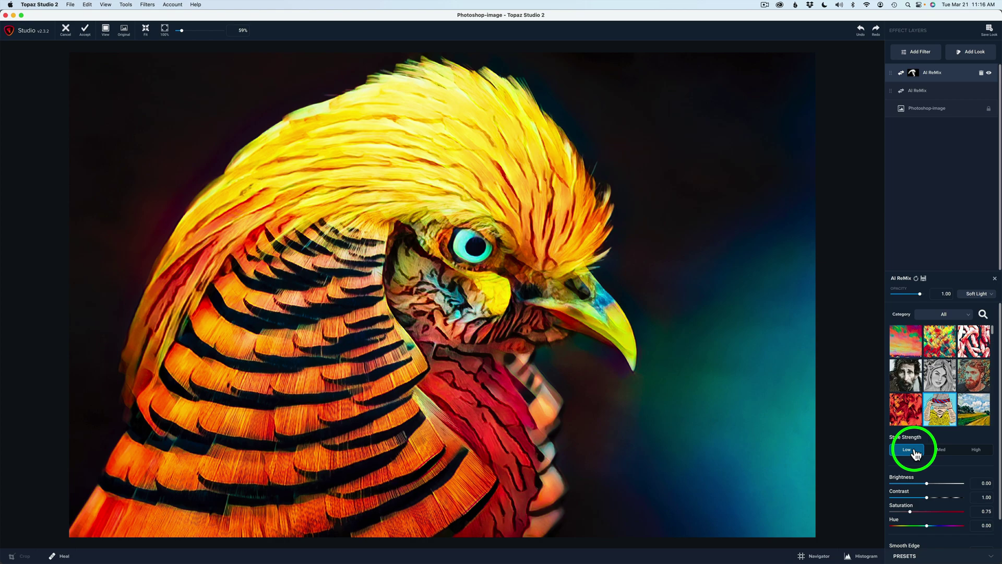
pyautogui.click(946, 452)
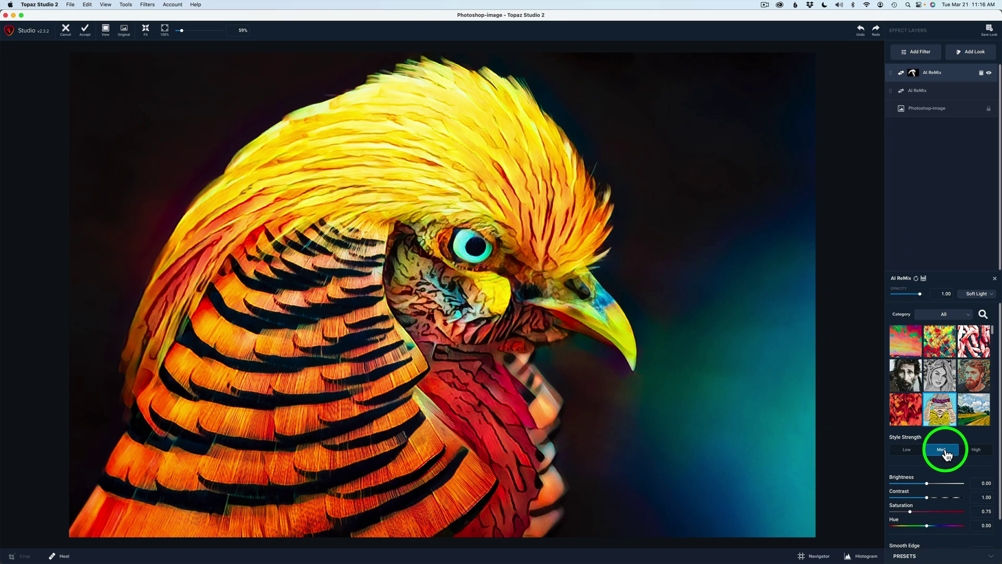
pyautogui.click(981, 452)
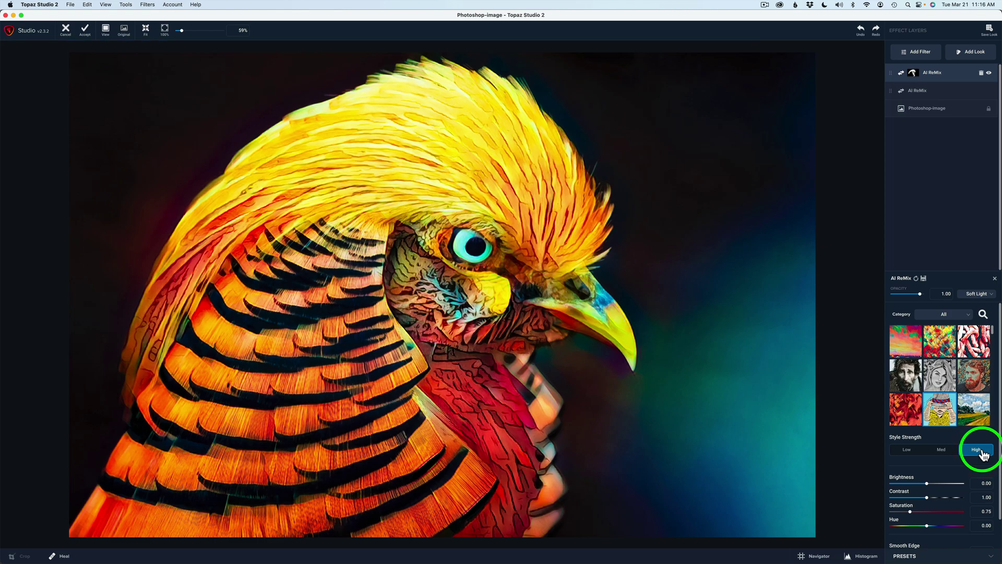
pyautogui.click(943, 450)
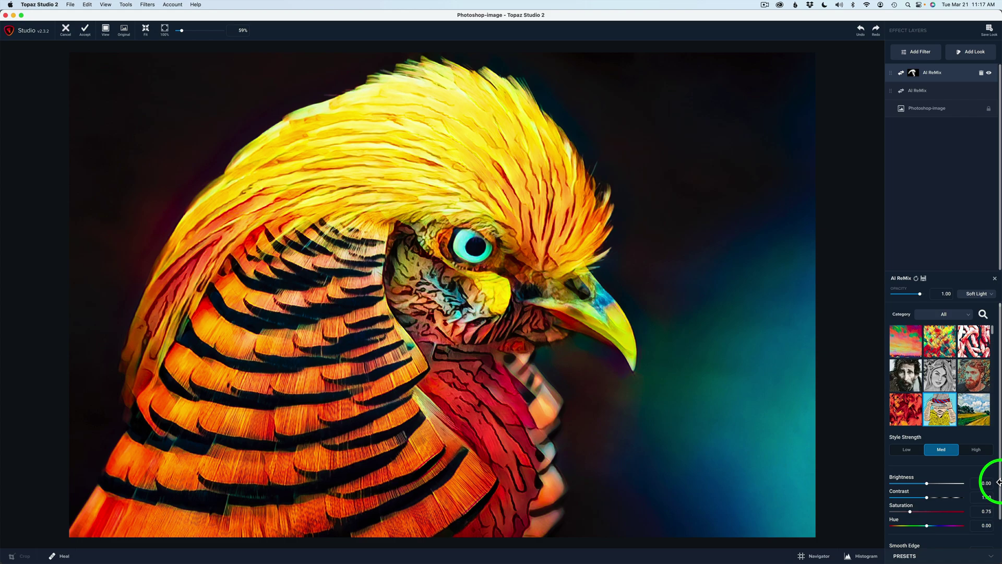
pyautogui.scroll(-2, 967, 524)
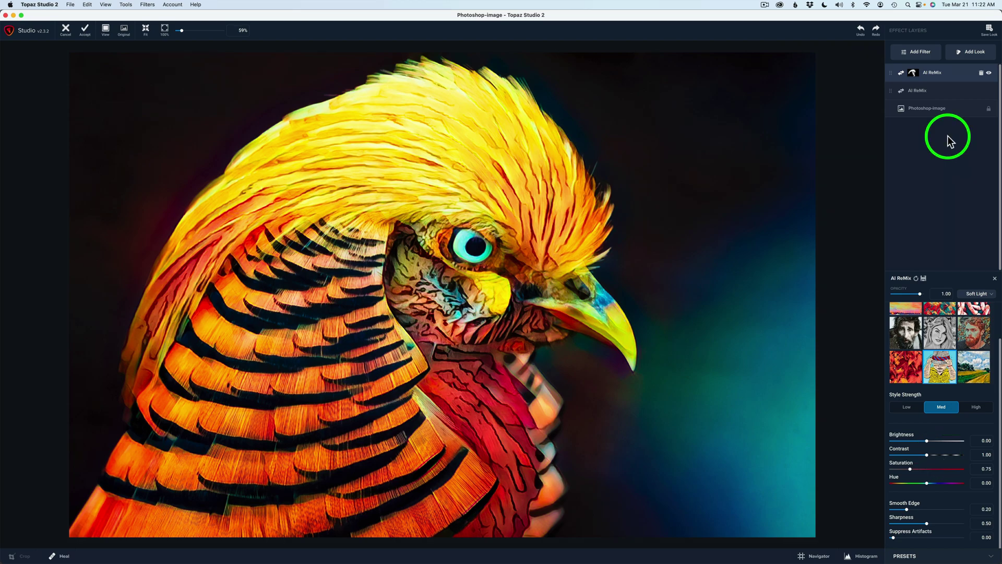
# Step: Add a Smudge filter layer with Strength 0.99, Extent -0.11 and Sharpness 0.26
pyautogui.click(921, 54)
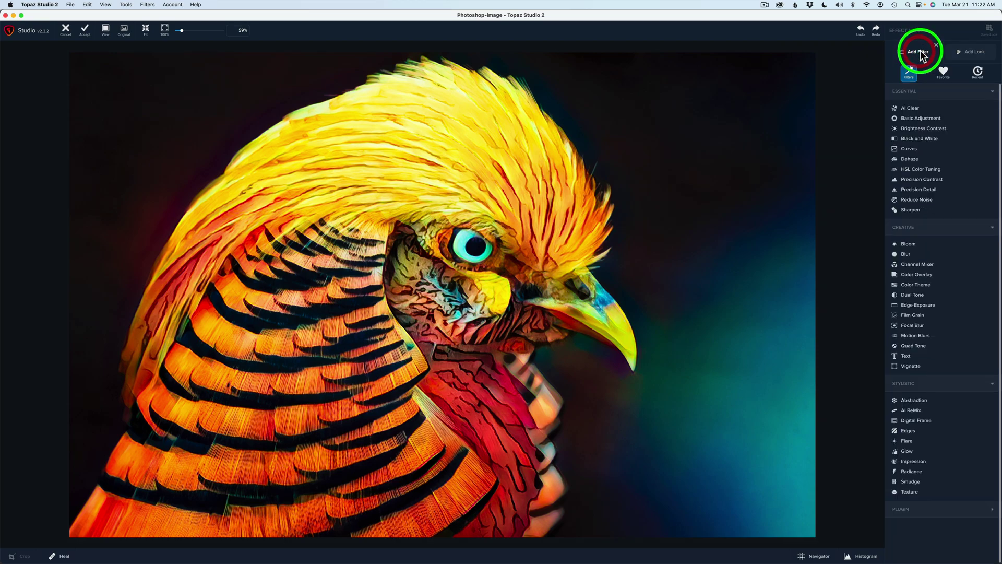
pyautogui.click(911, 483)
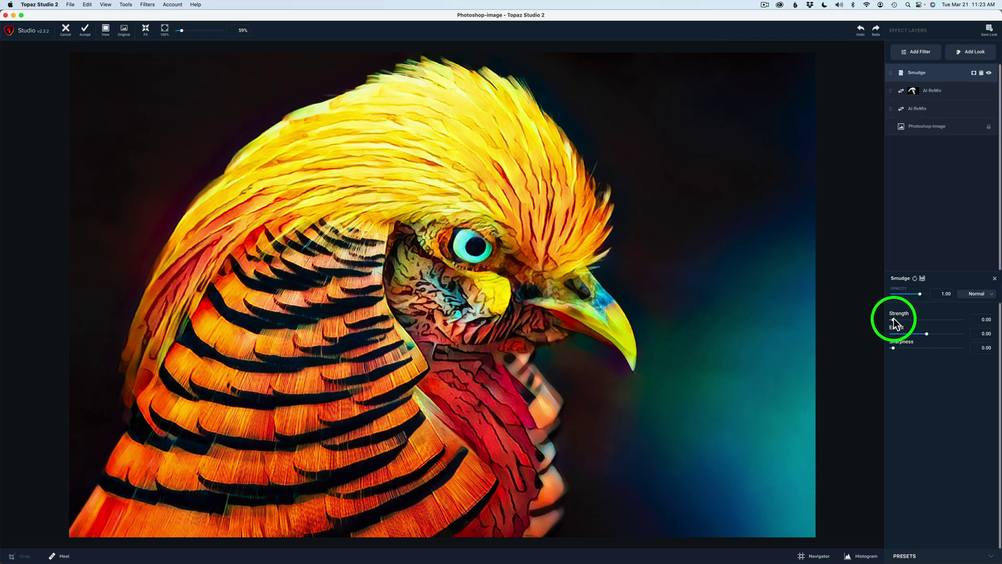
pyautogui.moveTo(894, 319); pyautogui.dragTo(961, 322)
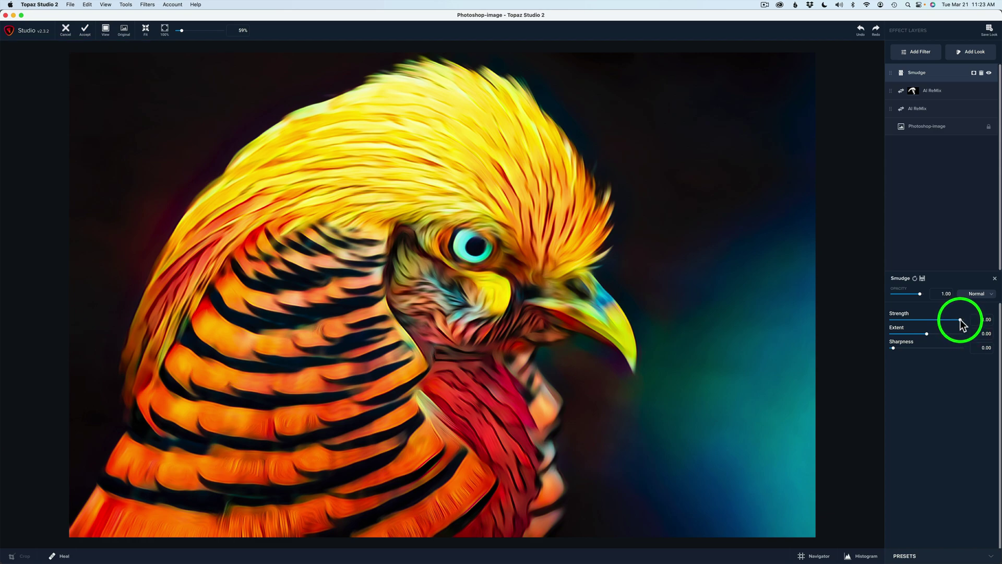
pyautogui.moveTo(960, 318); pyautogui.dragTo(959, 319)
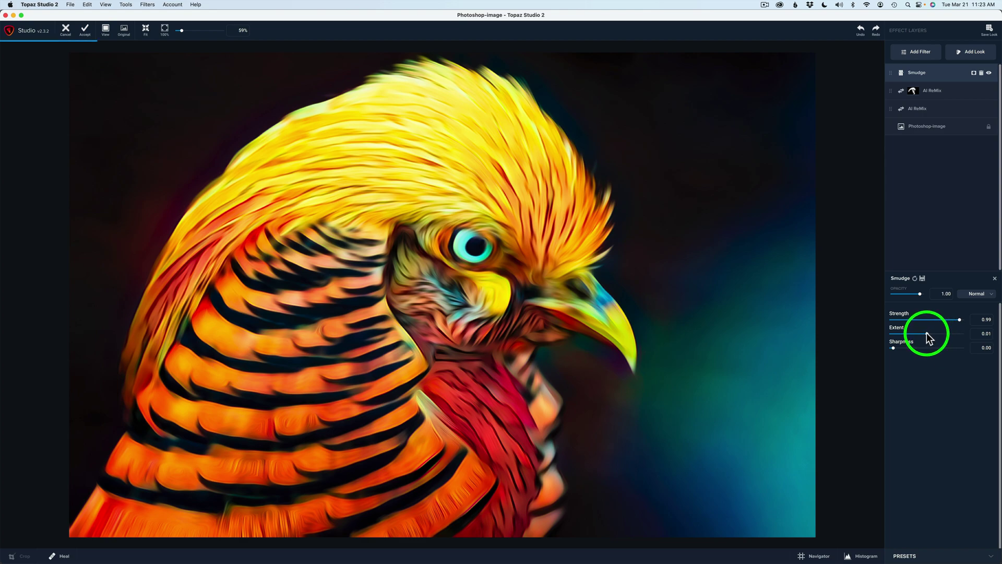
pyautogui.moveTo(945, 335)
pyautogui.mouseDown()
pyautogui.moveTo(974, 339)
pyautogui.moveTo(908, 335)
pyautogui.moveTo(925, 336)
pyautogui.mouseUp()
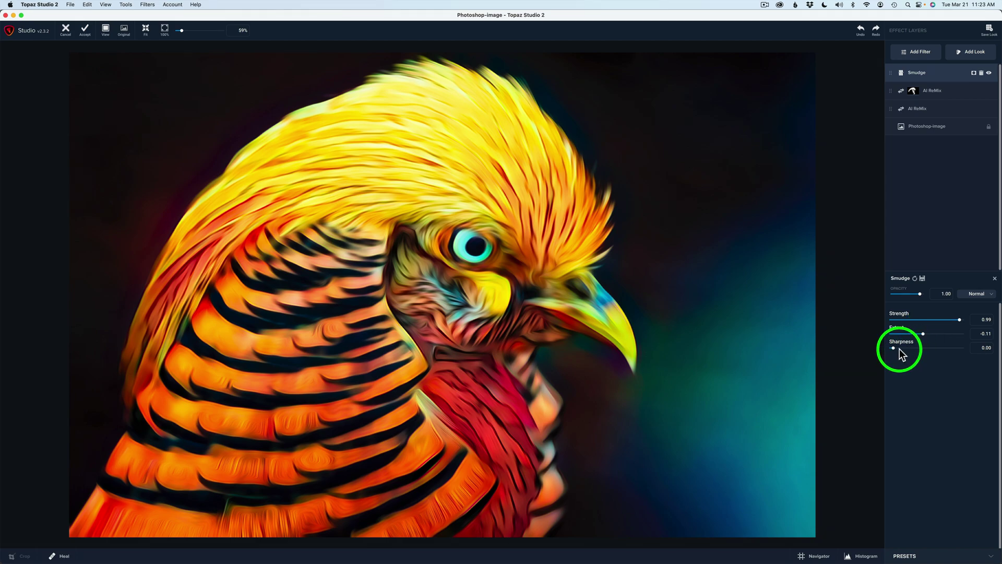
pyautogui.moveTo(894, 346)
pyautogui.mouseDown()
pyautogui.moveTo(968, 352)
pyautogui.moveTo(907, 349)
pyautogui.mouseUp()
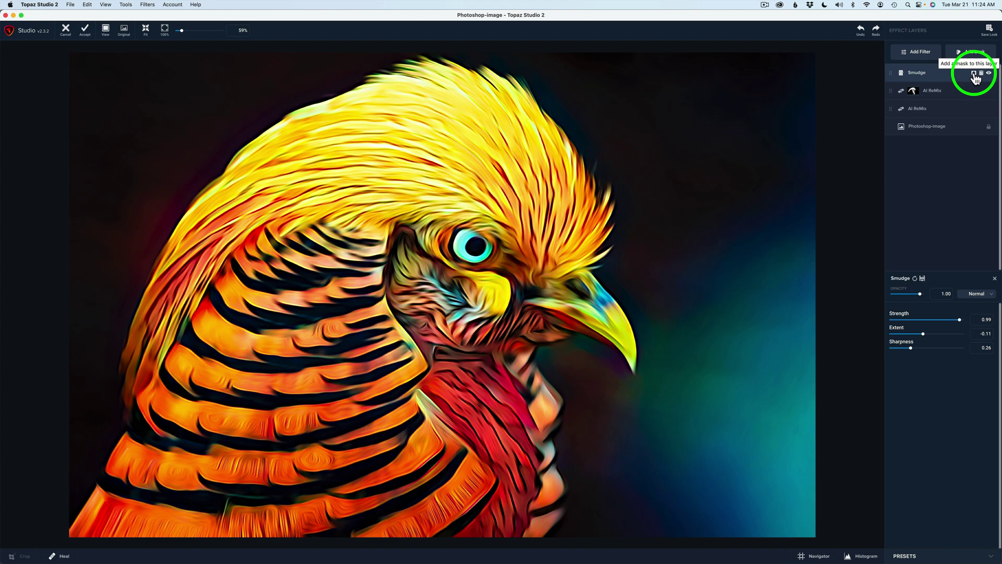
# Step: Add an inverted black mask to the Smudge layer and set the brush to transparency 1.00
pyautogui.click(974, 75)
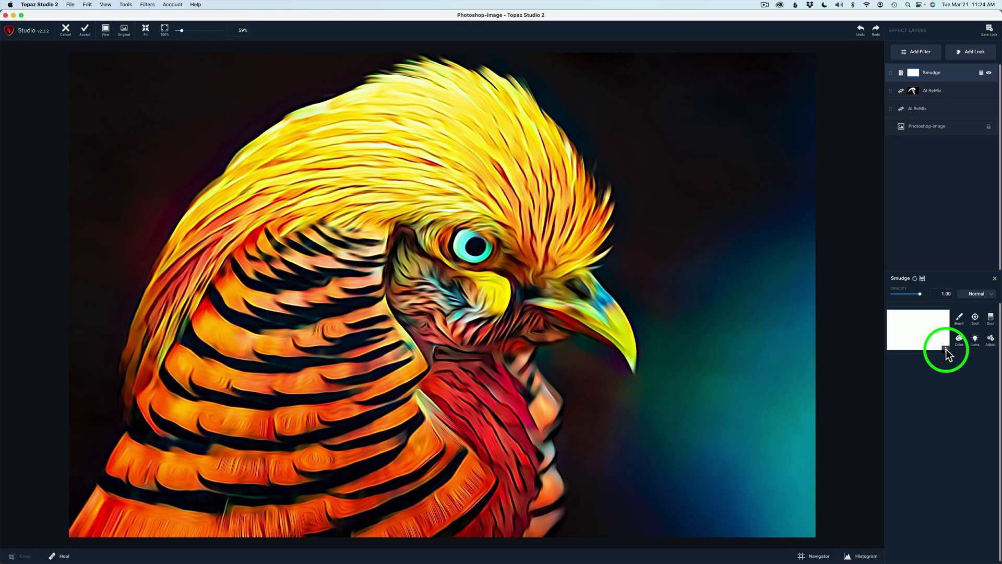
pyautogui.click(933, 387)
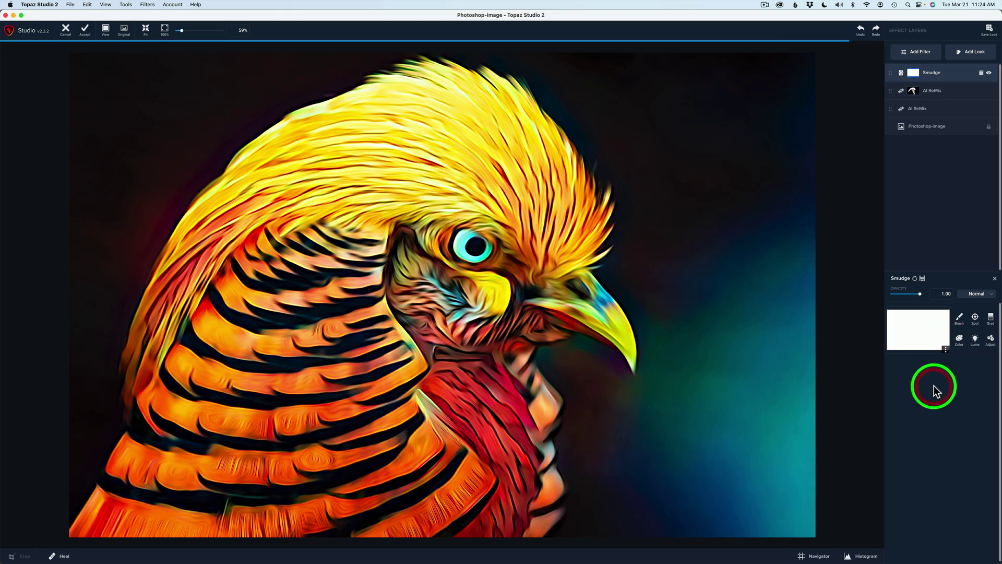
pyautogui.click(960, 320)
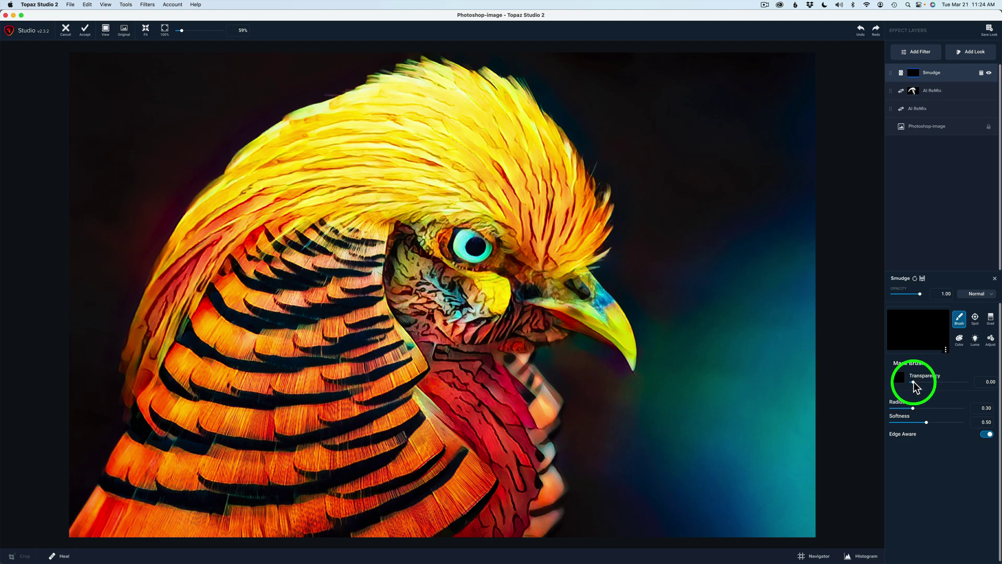
pyautogui.moveTo(912, 381); pyautogui.dragTo(983, 382)
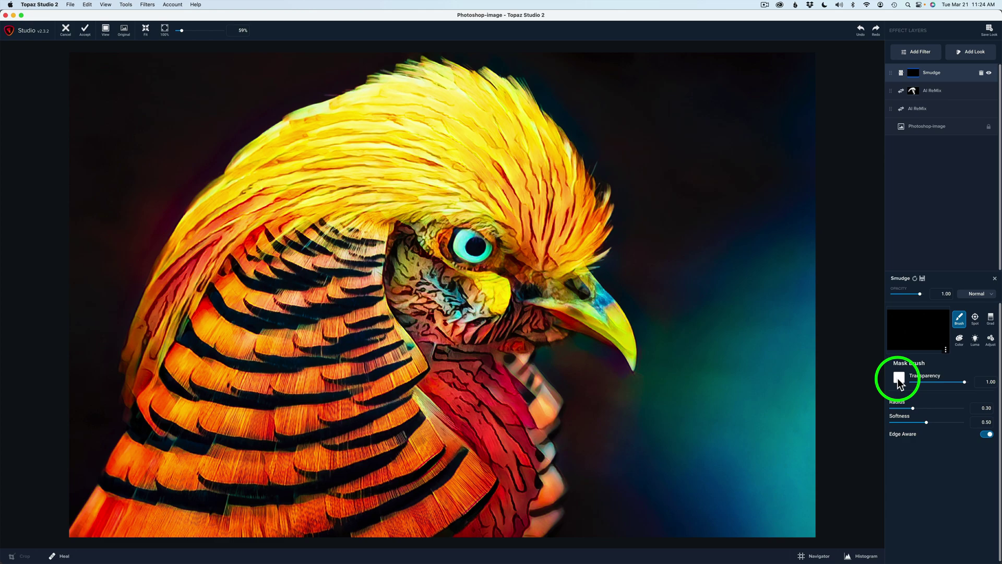
# Step: Paint the Smudge mask over the crest, the left neck edge and the striped back feathers
pyautogui.moveTo(577, 224)
pyautogui.mouseDown()
pyautogui.moveTo(521, 127)
pyautogui.moveTo(489, 107)
pyautogui.moveTo(457, 97)
pyautogui.moveTo(372, 114)
pyautogui.moveTo(263, 178)
pyautogui.moveTo(213, 238)
pyautogui.moveTo(151, 366)
pyautogui.moveTo(196, 263)
pyautogui.moveTo(268, 206)
pyautogui.moveTo(438, 154)
pyautogui.moveTo(541, 210)
pyautogui.moveTo(501, 194)
pyautogui.moveTo(433, 189)
pyautogui.moveTo(531, 233)
pyautogui.moveTo(482, 199)
pyautogui.moveTo(406, 191)
pyautogui.moveTo(240, 228)
pyautogui.mouseUp()
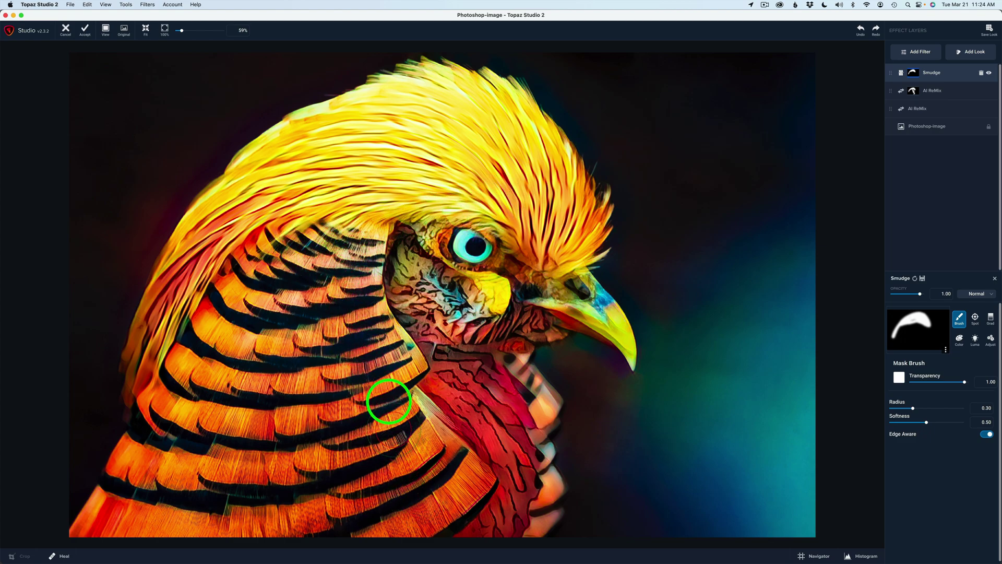
pyautogui.moveTo(313, 235)
pyautogui.mouseDown()
pyautogui.moveTo(238, 264)
pyautogui.moveTo(101, 496)
pyautogui.moveTo(103, 528)
pyautogui.moveTo(380, 534)
pyautogui.moveTo(432, 520)
pyautogui.moveTo(467, 480)
pyautogui.moveTo(427, 441)
pyautogui.moveTo(389, 362)
pyautogui.moveTo(399, 371)
pyautogui.mouseUp()
pyautogui.moveTo(420, 419)
pyautogui.mouseDown()
pyautogui.moveTo(386, 339)
pyautogui.moveTo(371, 257)
pyautogui.moveTo(316, 248)
pyautogui.moveTo(259, 290)
pyautogui.moveTo(147, 495)
pyautogui.moveTo(186, 481)
pyautogui.moveTo(281, 487)
pyautogui.moveTo(373, 475)
pyautogui.moveTo(429, 457)
pyautogui.moveTo(390, 495)
pyautogui.moveTo(267, 496)
pyautogui.moveTo(209, 475)
pyautogui.moveTo(201, 453)
pyautogui.moveTo(392, 440)
pyautogui.moveTo(400, 427)
pyautogui.moveTo(212, 415)
pyautogui.moveTo(381, 378)
pyautogui.moveTo(231, 373)
pyautogui.moveTo(365, 353)
pyautogui.moveTo(259, 347)
pyautogui.moveTo(349, 329)
pyautogui.moveTo(295, 337)
pyautogui.moveTo(329, 333)
pyautogui.moveTo(334, 279)
pyautogui.moveTo(322, 288)
pyautogui.moveTo(292, 281)
pyautogui.moveTo(309, 299)
pyautogui.moveTo(279, 304)
pyautogui.moveTo(330, 257)
pyautogui.moveTo(358, 255)
pyautogui.moveTo(371, 227)
pyautogui.moveTo(295, 237)
pyautogui.moveTo(267, 262)
pyautogui.moveTo(277, 289)
pyautogui.mouseUp()
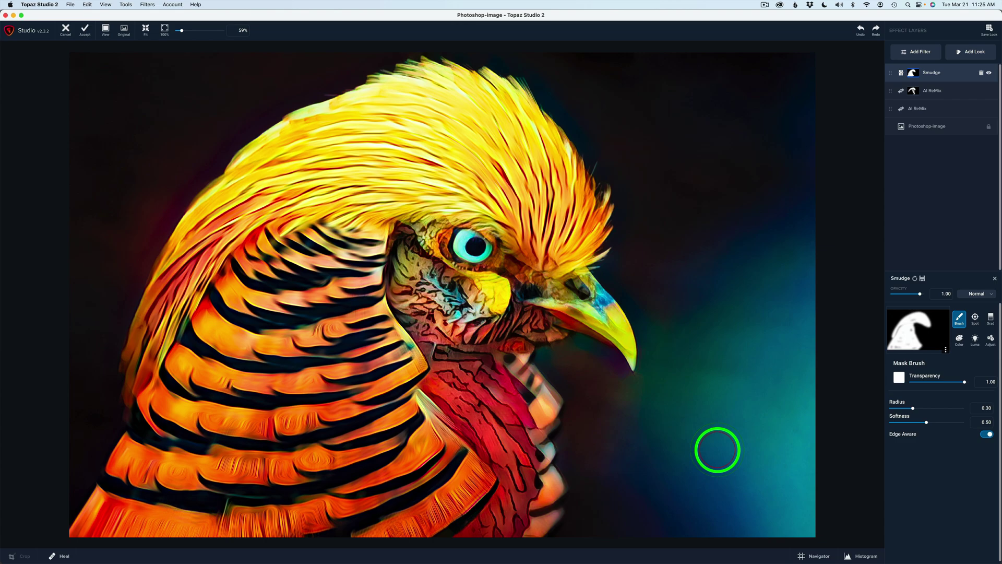
# Step: Compare the stylised pheasant with the original, then accept the edits back into Photoshop
pyautogui.click(958, 74)
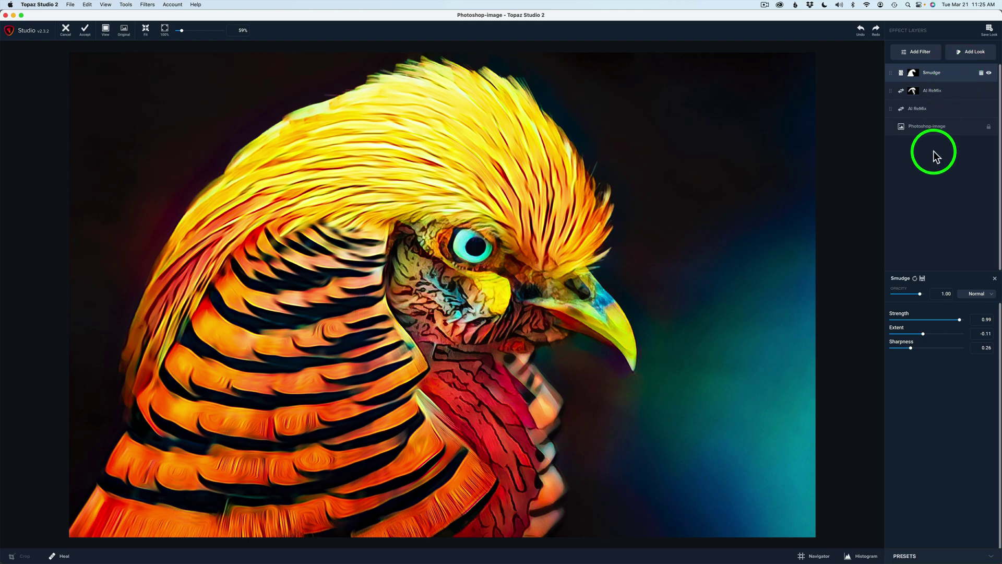
pyautogui.click(704, 218)
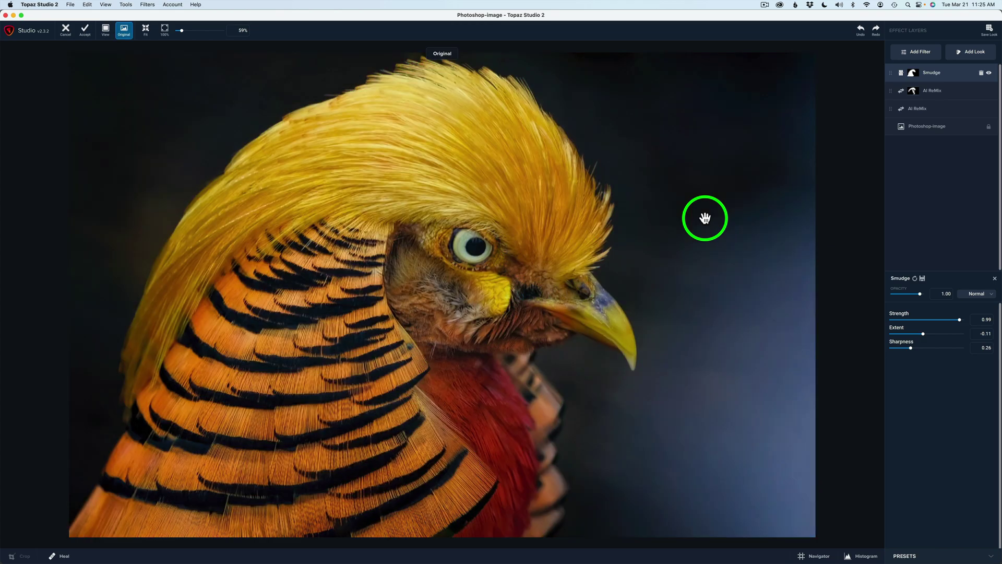
pyautogui.click(705, 219)
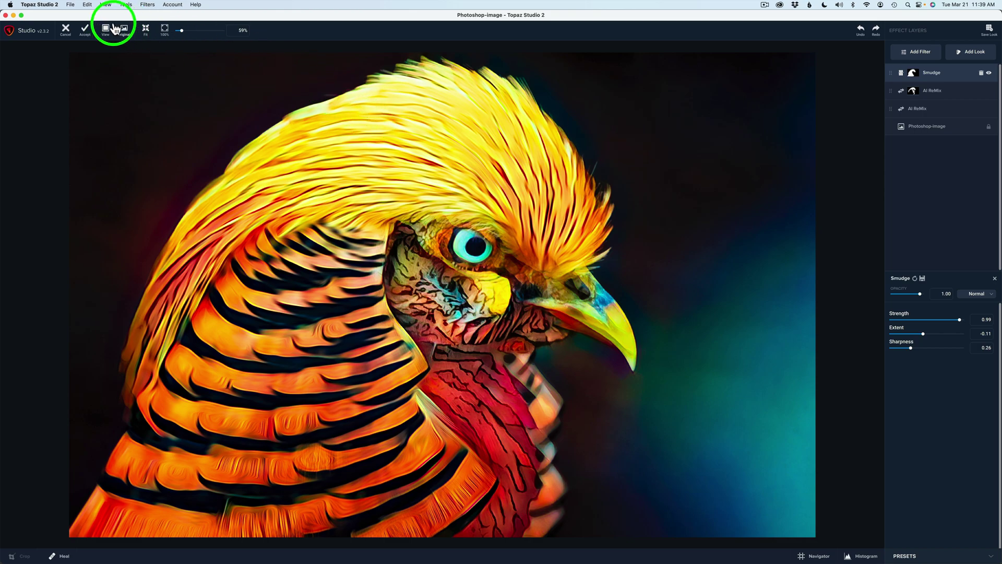
pyautogui.click(86, 32)
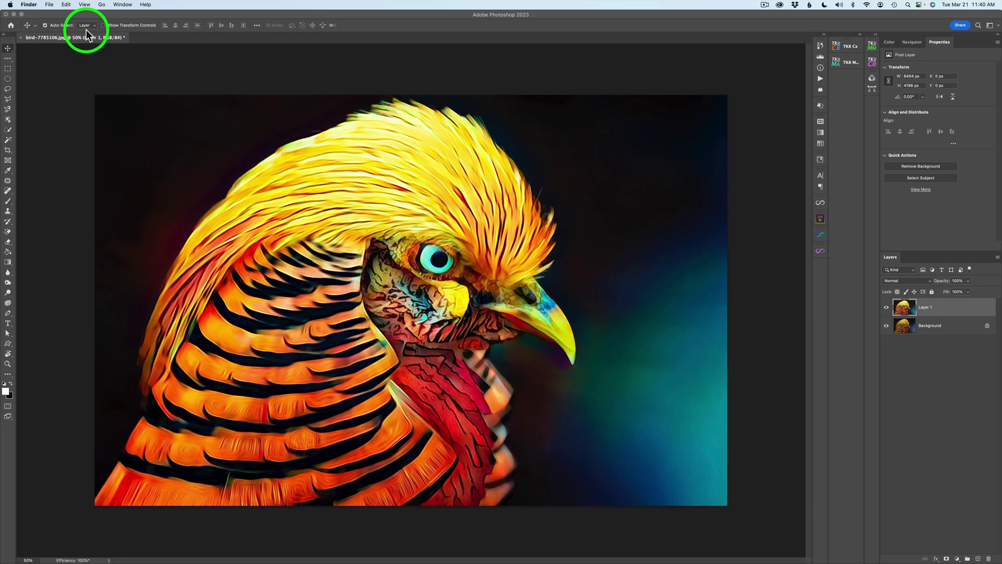
pyautogui.click(886, 307)
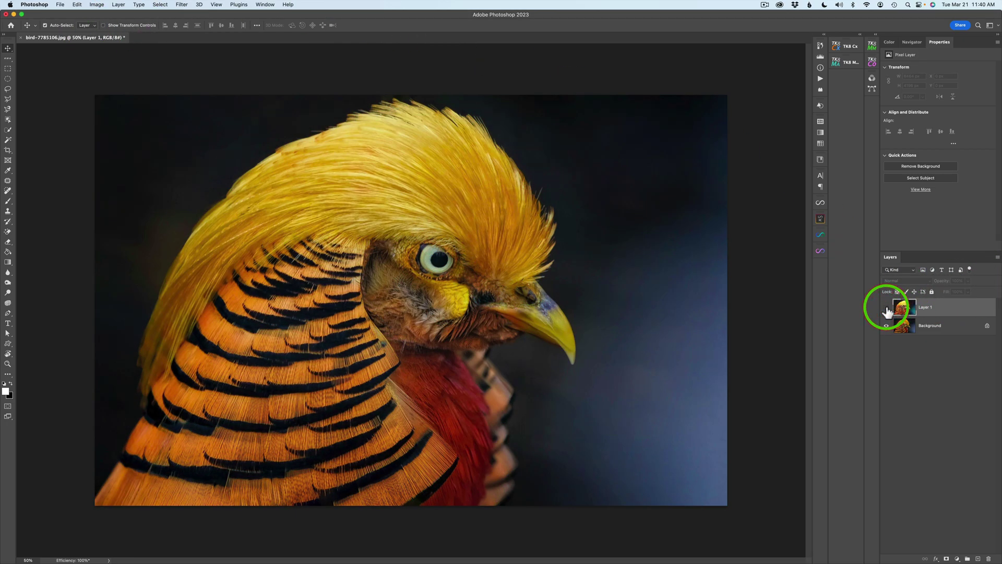
pyautogui.click(887, 308)
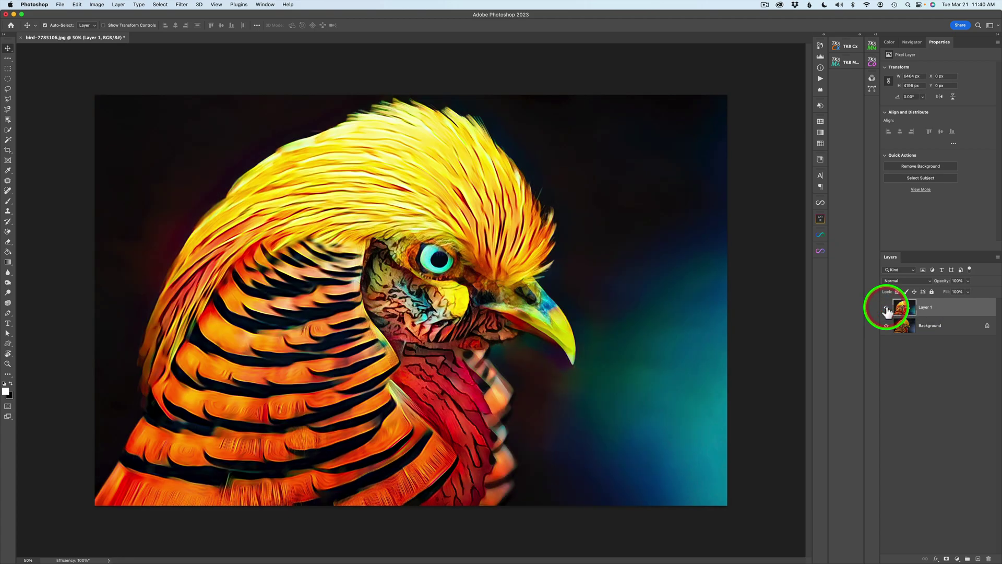